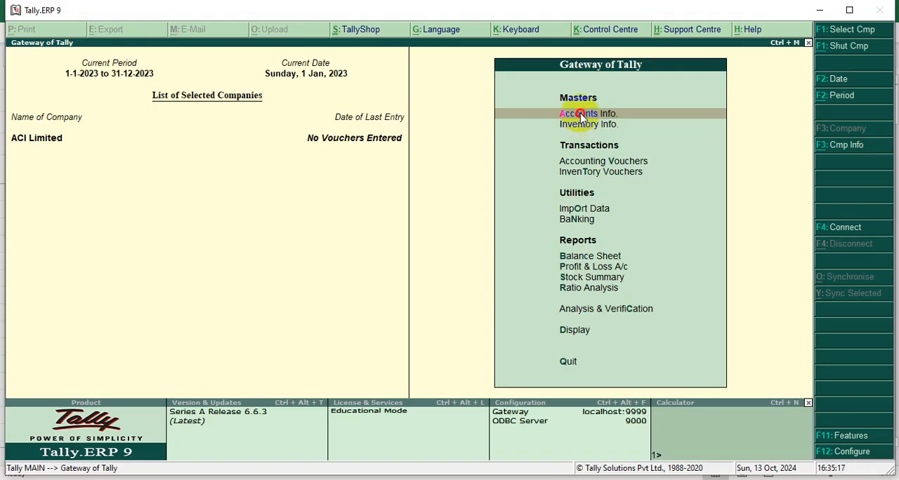
pyautogui.click(580, 118)
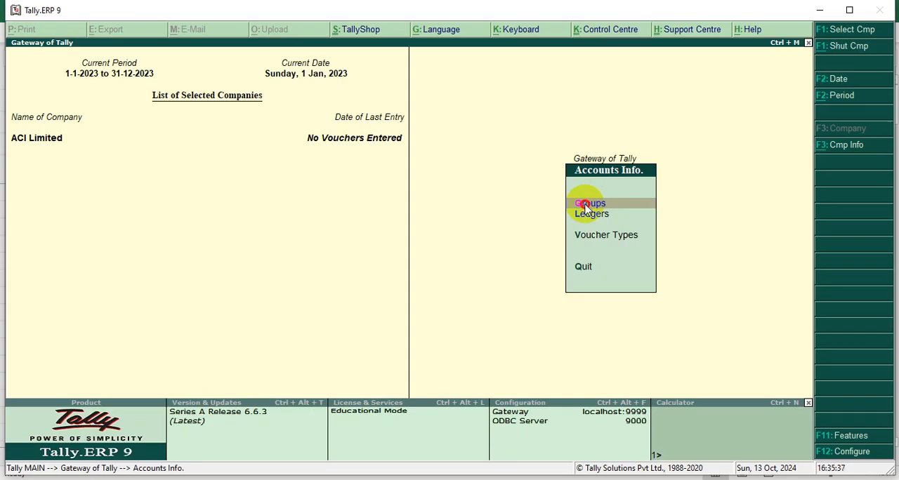
pyautogui.click(587, 208)
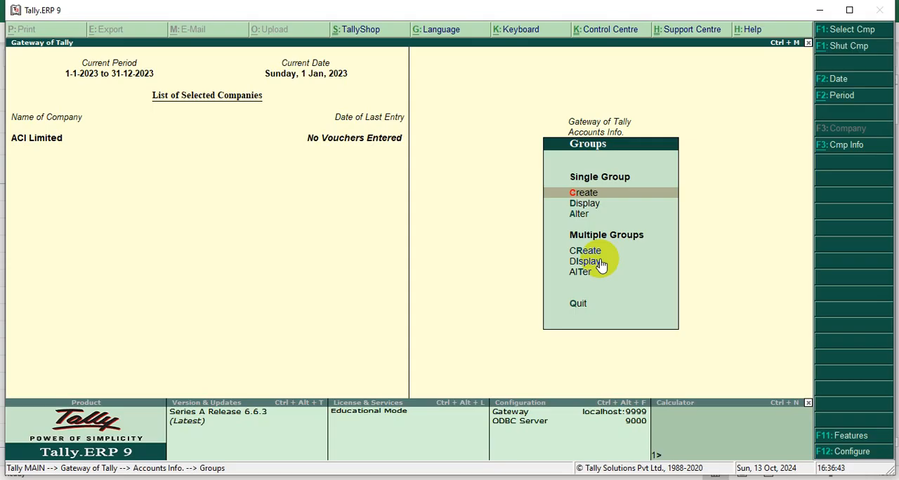
pyautogui.press('Escape')
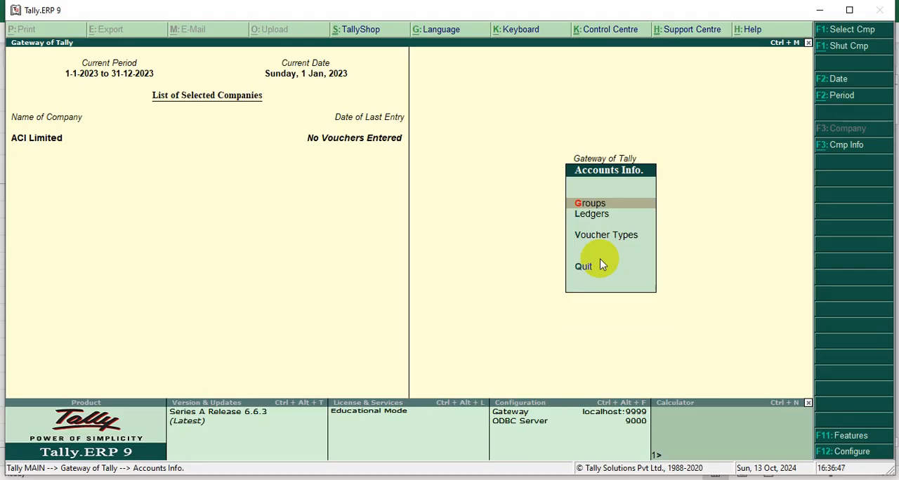
pyautogui.click(600, 265)
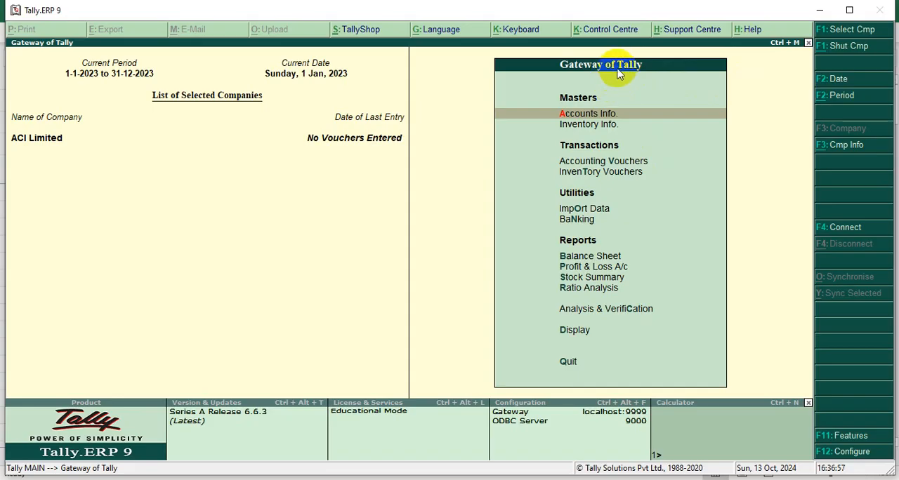
pyautogui.press('Escape')
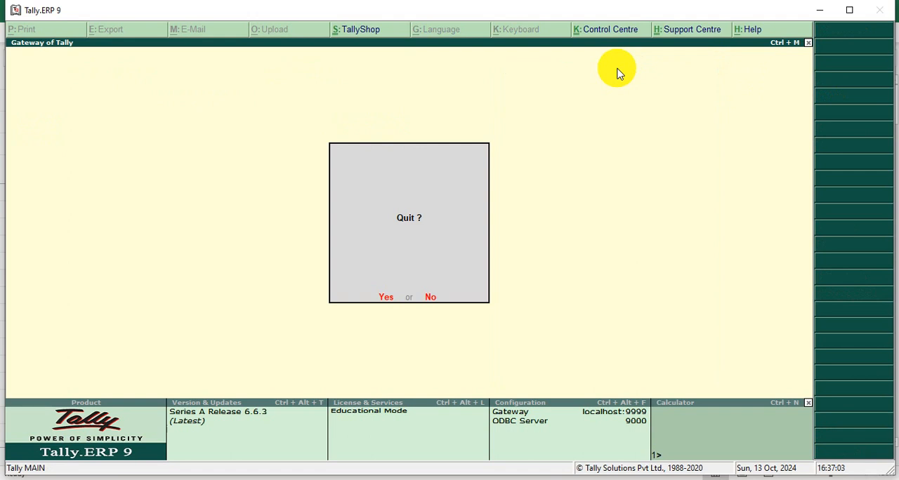
pyautogui.press('n')
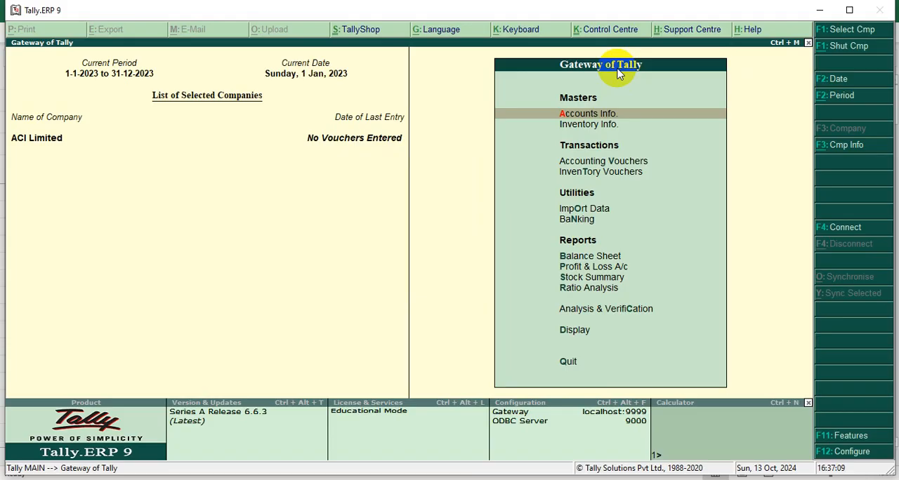
# Display the Bank Accounts group as a single group to check which parent it falls under, and return to the group list.
pyautogui.click(574, 117)
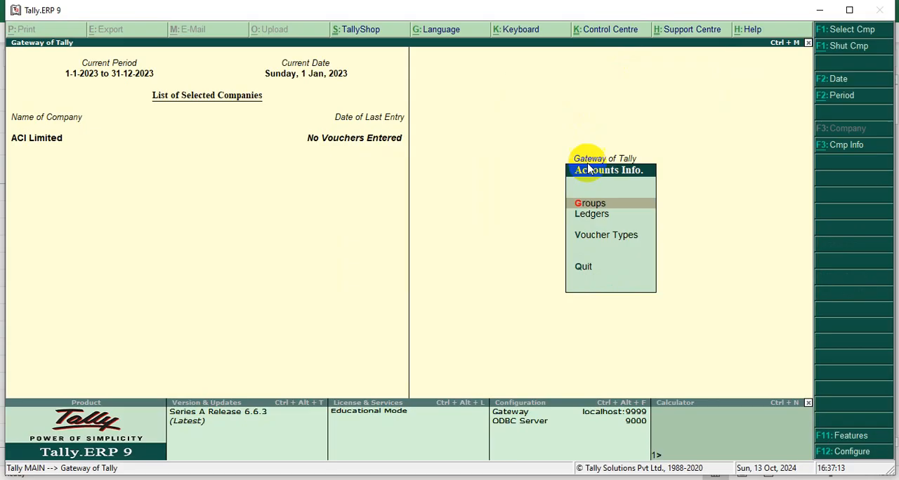
pyautogui.click(589, 205)
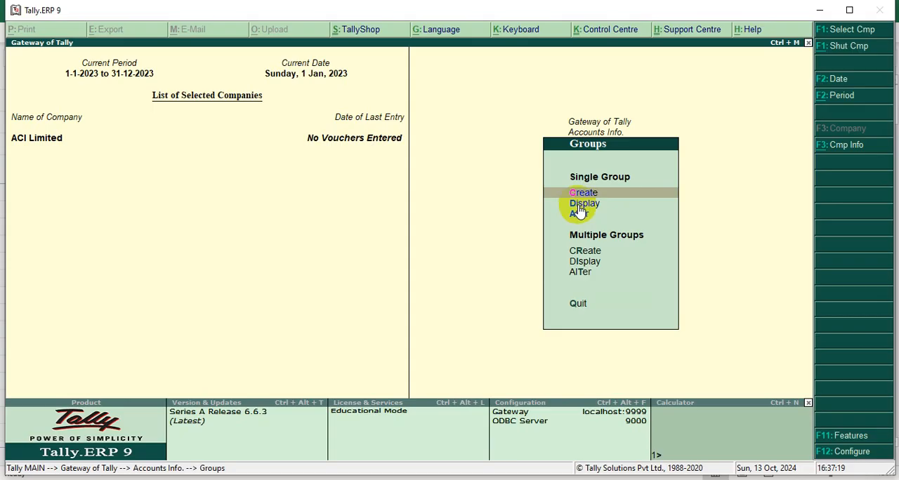
pyautogui.click(577, 211)
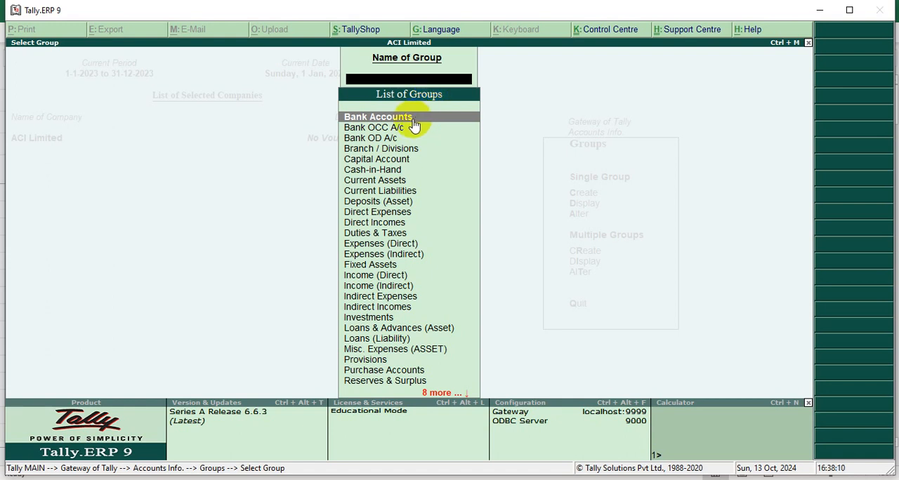
pyautogui.click(414, 124)
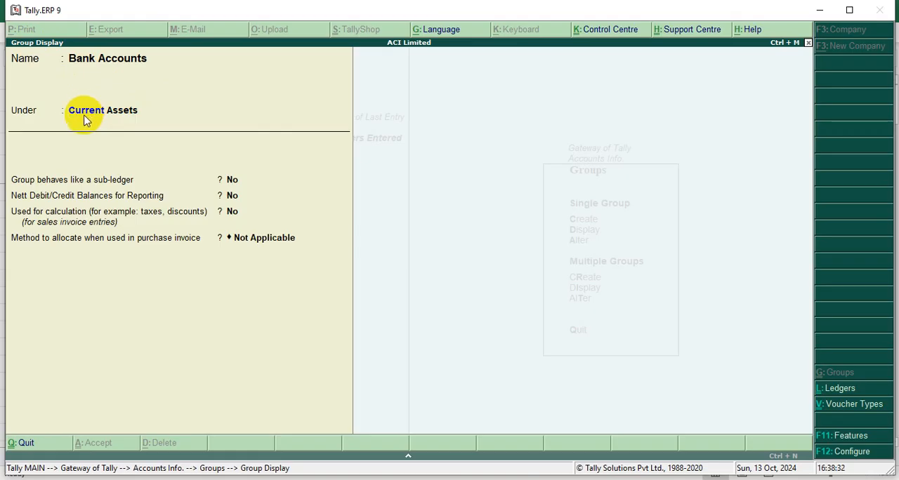
pyautogui.press('Escape')
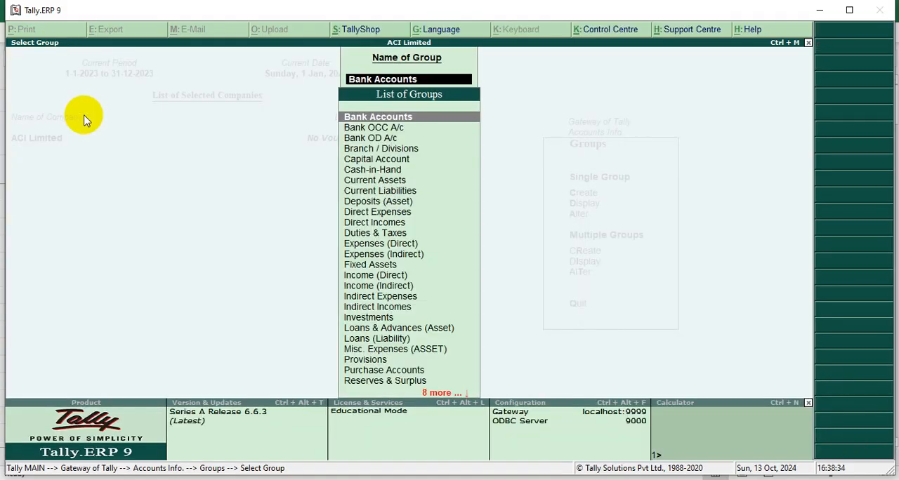
# Display the Capital Account group to check its parent and nature of group, and return to the group list.
pyautogui.press('Down')
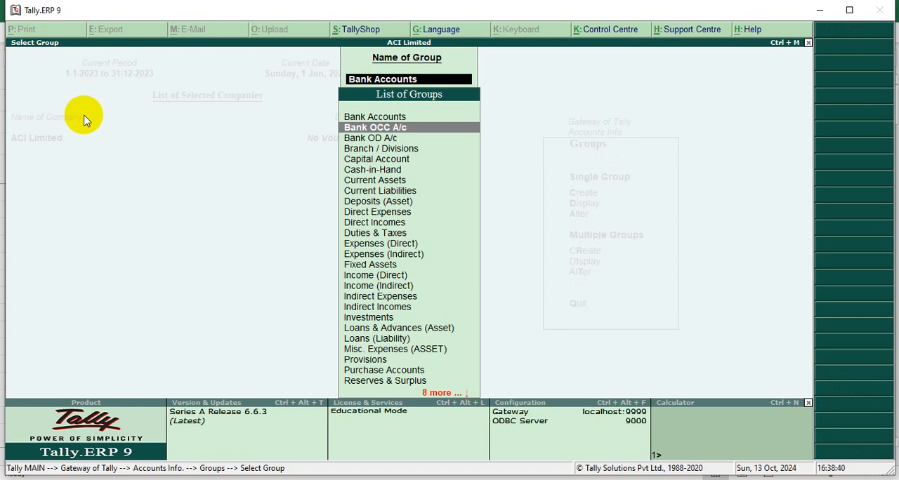
pyautogui.press('Down')
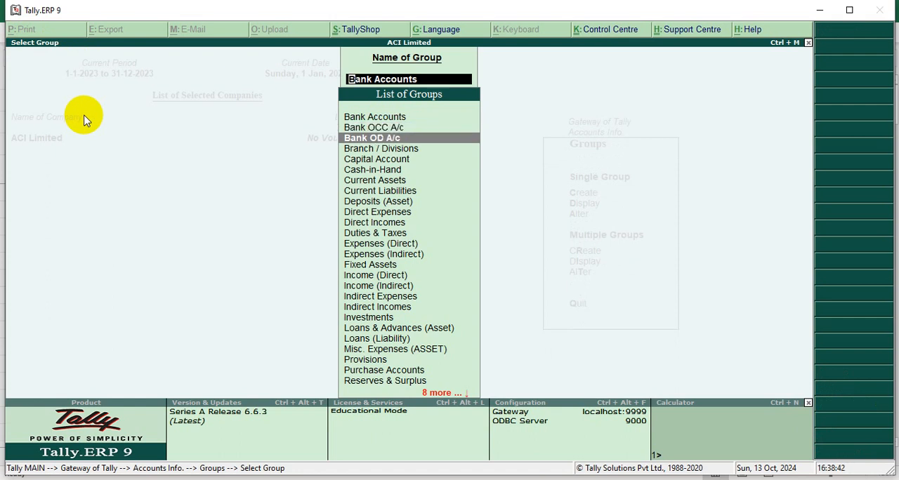
pyautogui.press('Down')
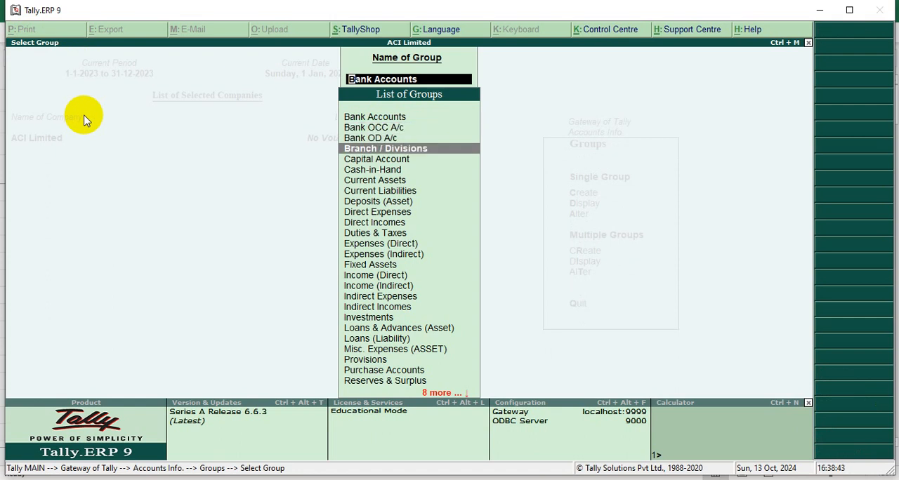
pyautogui.press('Down')
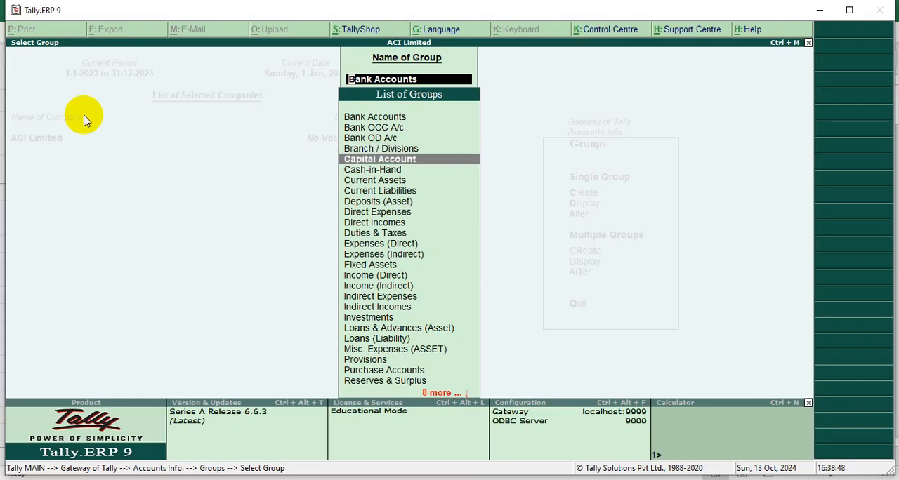
pyautogui.press('Return')
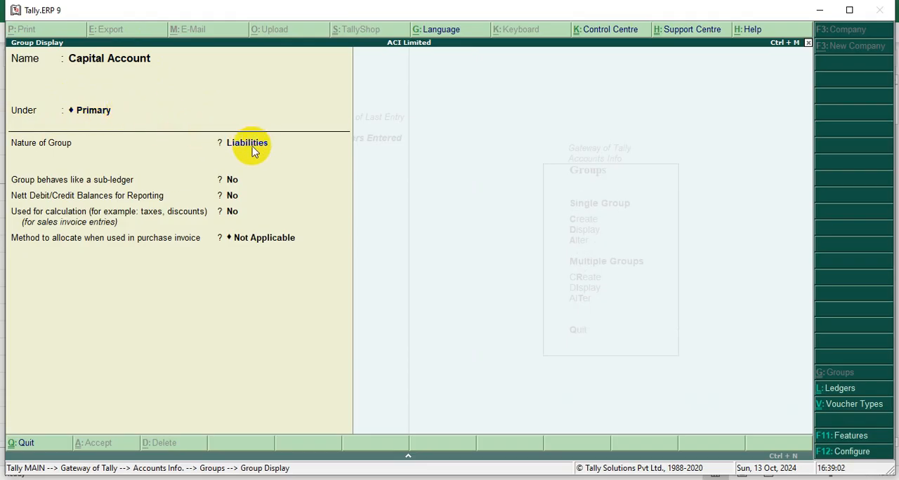
pyautogui.press('Escape')
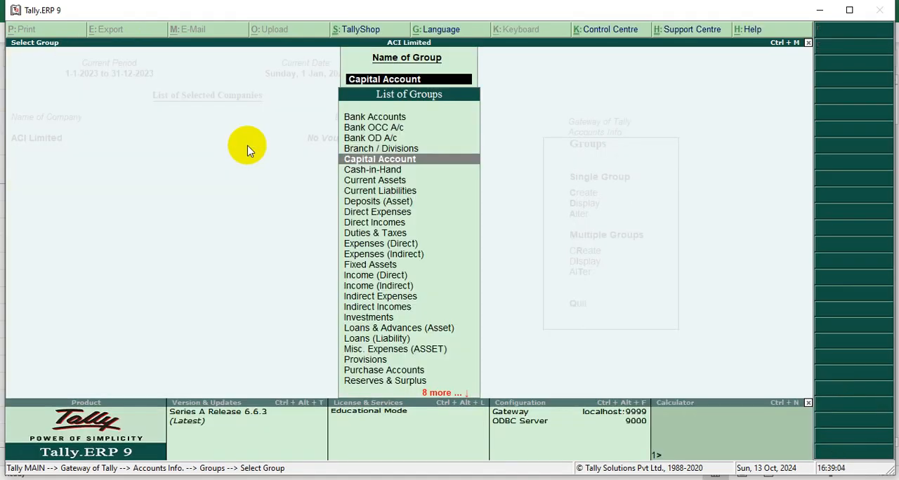
# Display the Cash-in-Hand group to check which parent group it belongs to, and return to the group list.
pyautogui.press('Down')
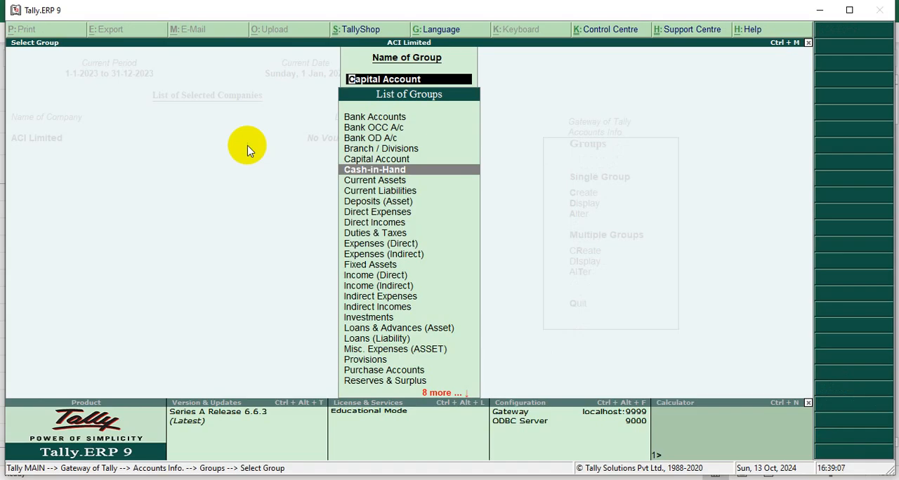
pyautogui.press('Return')
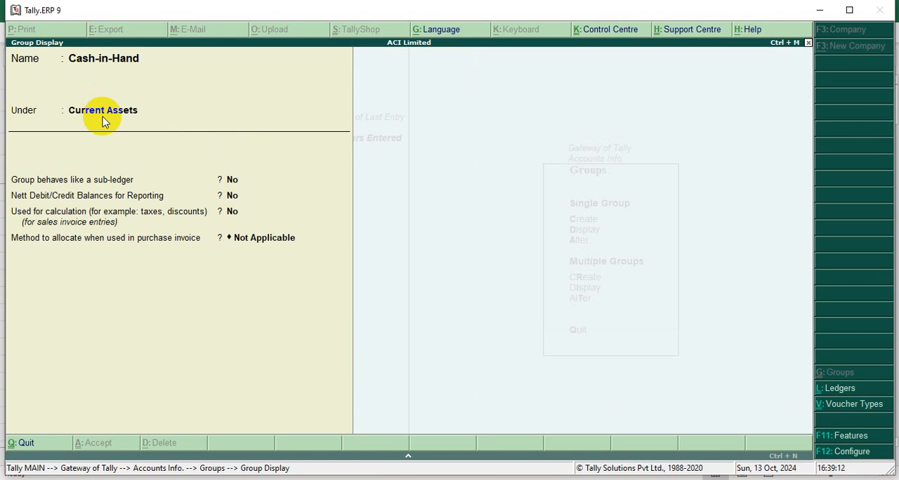
pyautogui.press('Escape')
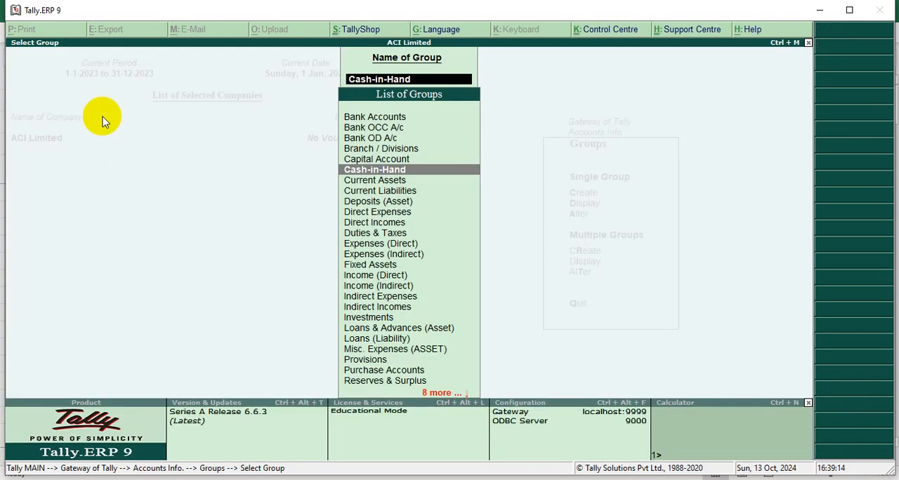
# Display the Current Assets and Current Liabilities groups one after the other to check the nature of each.
pyautogui.press('Down')
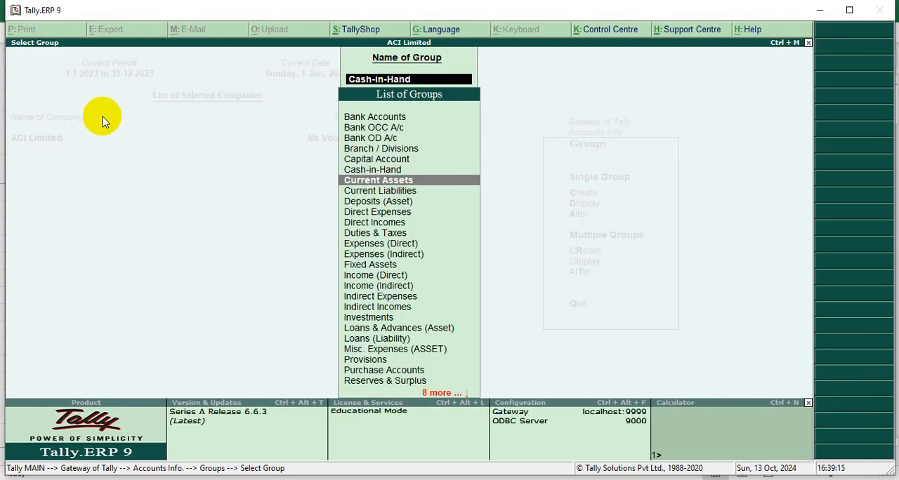
pyautogui.press('Return')
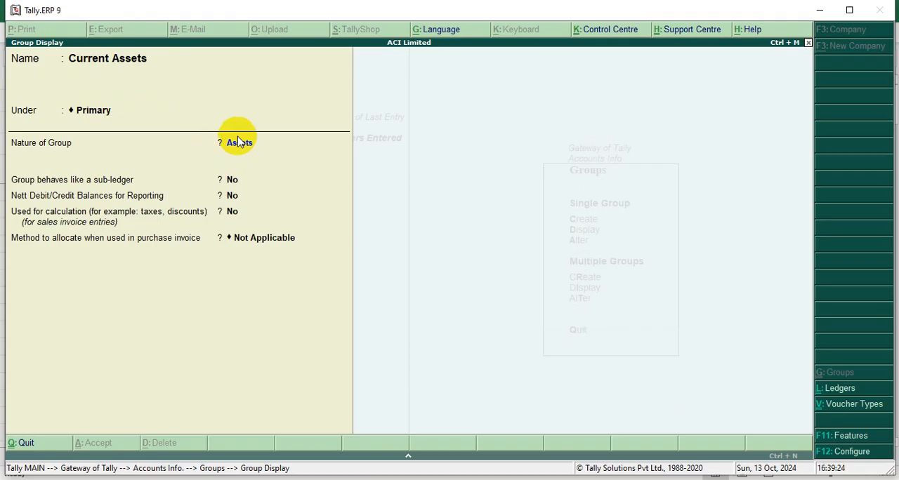
pyautogui.press('Escape')
pyautogui.press('Down')
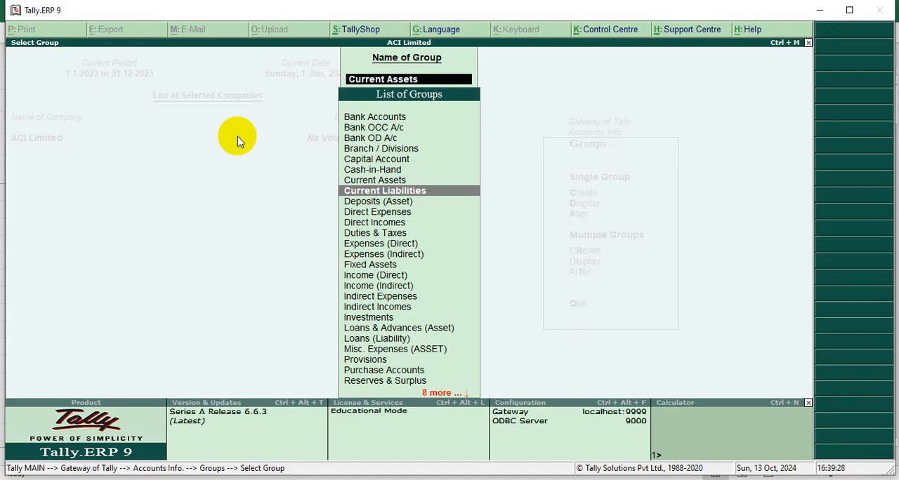
pyautogui.press('Return')
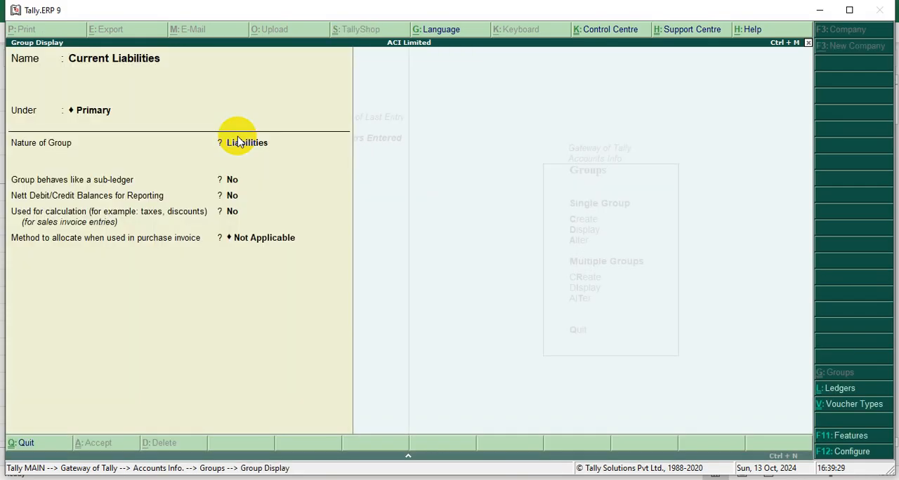
pyautogui.press('Escape')
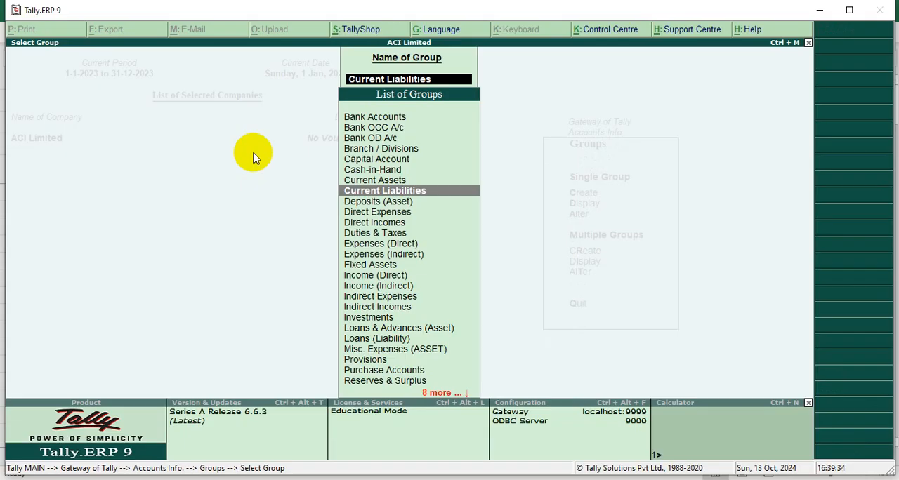
# Look through the predefined groups between Branch / Divisions and Direct Expenses in the list of groups.
pyautogui.press('Down')
pyautogui.press('Down')
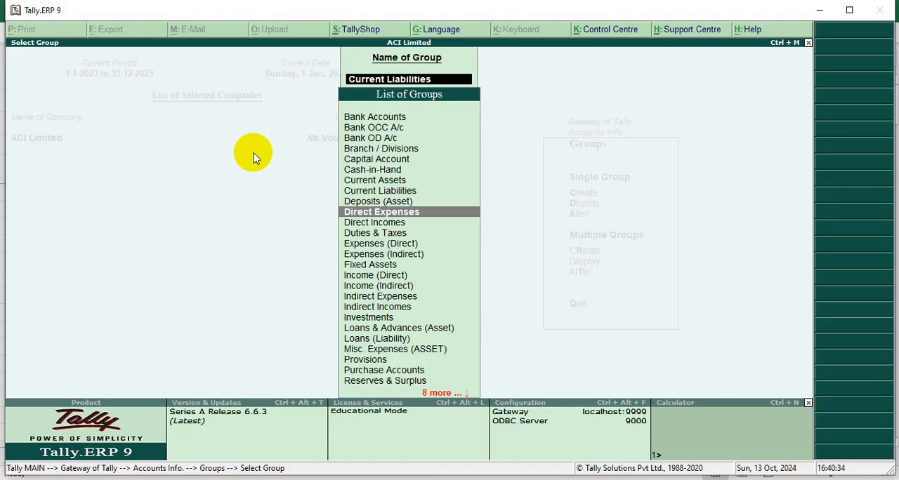
pyautogui.press('Up')
pyautogui.press('Up')
pyautogui.press('Up')
pyautogui.press('Up')
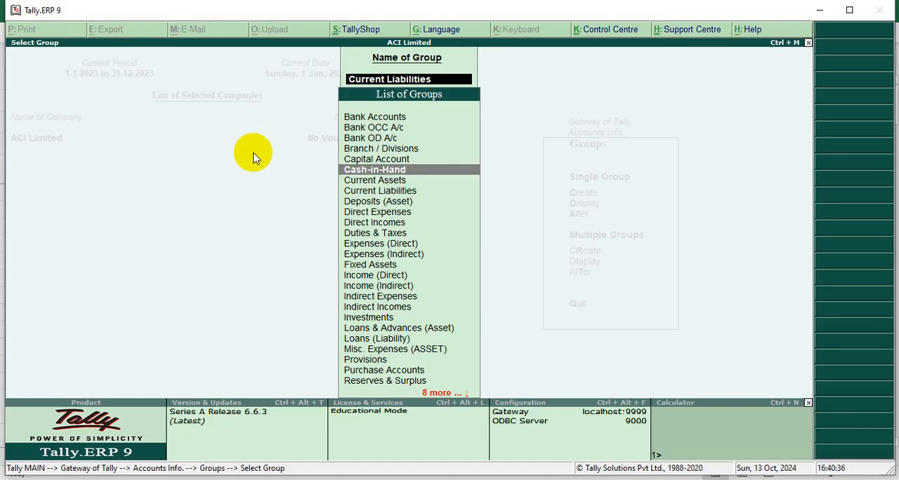
pyautogui.press('Up')
pyautogui.press('Up')
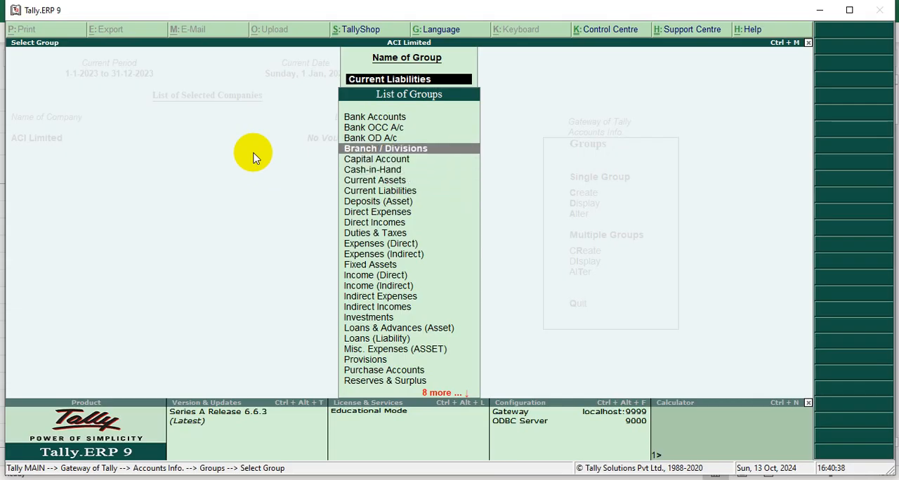
pyautogui.press('Down')
pyautogui.press('Down')
pyautogui.press('Down')
pyautogui.press('Up')
pyautogui.press('Up')
pyautogui.press('Up')
pyautogui.press('Up')
pyautogui.press('Up')
pyautogui.press('Up')
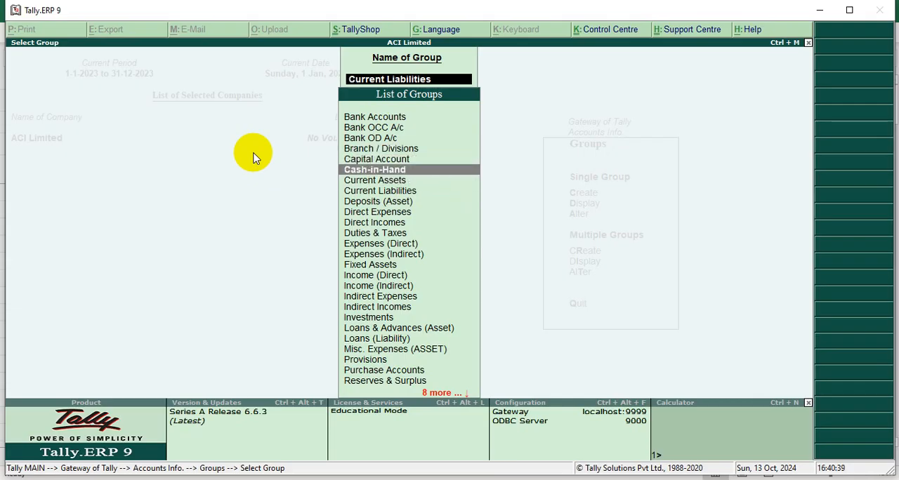
pyautogui.press('Down')
pyautogui.press('Down')
pyautogui.press('Down')
pyautogui.press('Down')
pyautogui.press('Down')
pyautogui.press('Down')
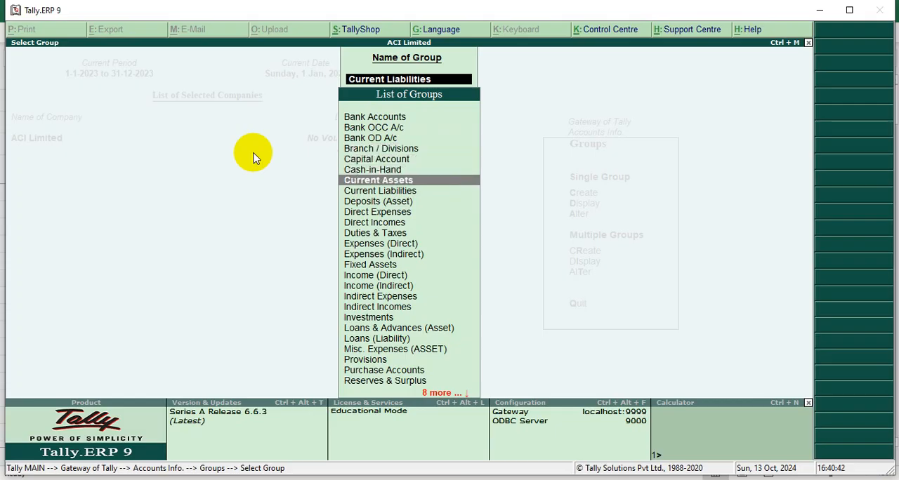
# Display the Capital Account group again to review its primary classification and nature, and return to the group list.
pyautogui.press('Up')
pyautogui.press('Up')
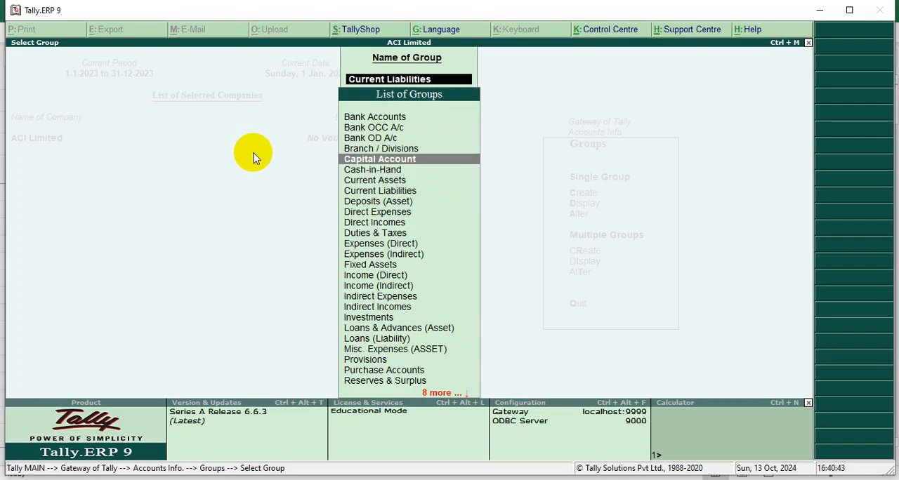
pyautogui.press('Return')
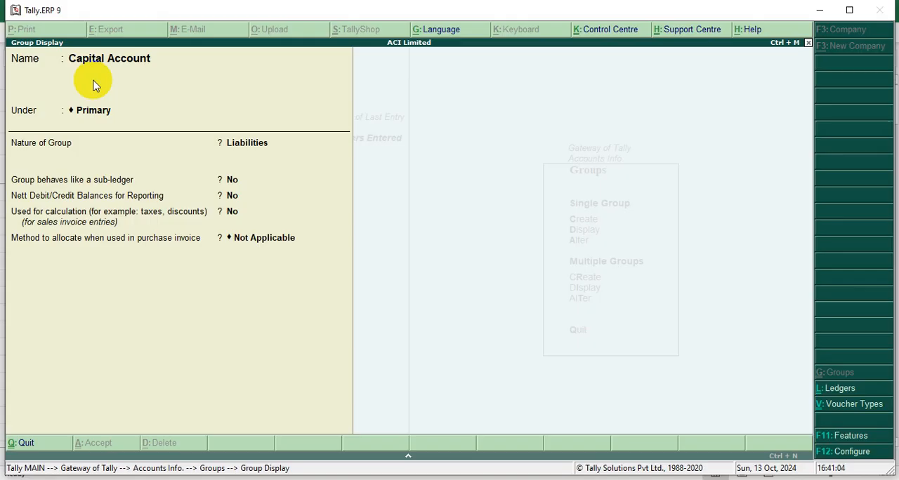
pyautogui.press('Escape')
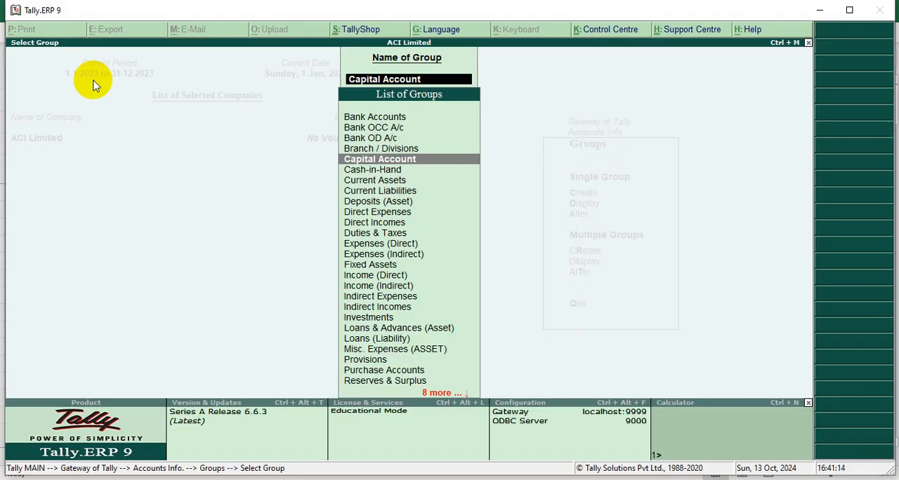
# Look through the predefined groups from Cash-in-Hand to Income (Direct) in the list of groups and clear the group name entry.
pyautogui.press('Down')
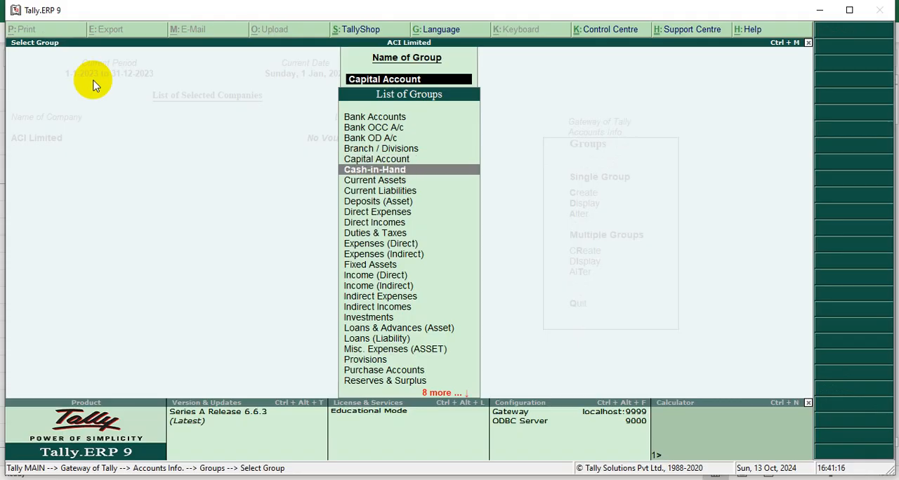
pyautogui.press('Down')
pyautogui.press('Down')
pyautogui.press('Down')
pyautogui.press('Down')
pyautogui.press('Down')
pyautogui.press('Down')
pyautogui.press('Down')
pyautogui.press('Down')
pyautogui.press('Down')
pyautogui.press('Down')
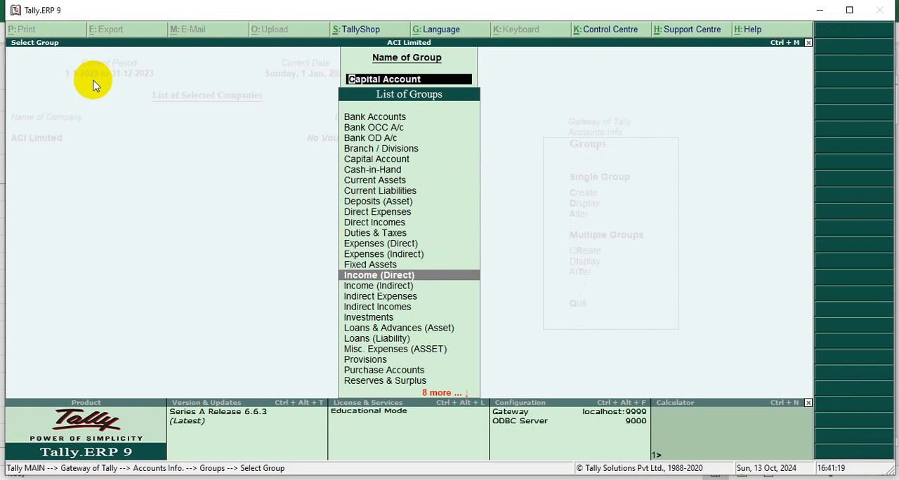
pyautogui.press('Escape')
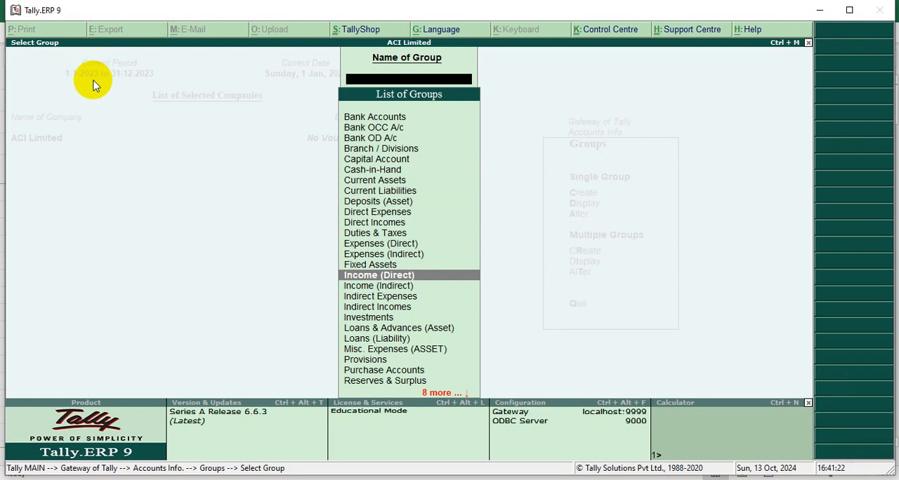
# Filter the list of groups by "Acc", "A" and "t" in turn, clearing the group name after the last one.
pyautogui.write('Acc')
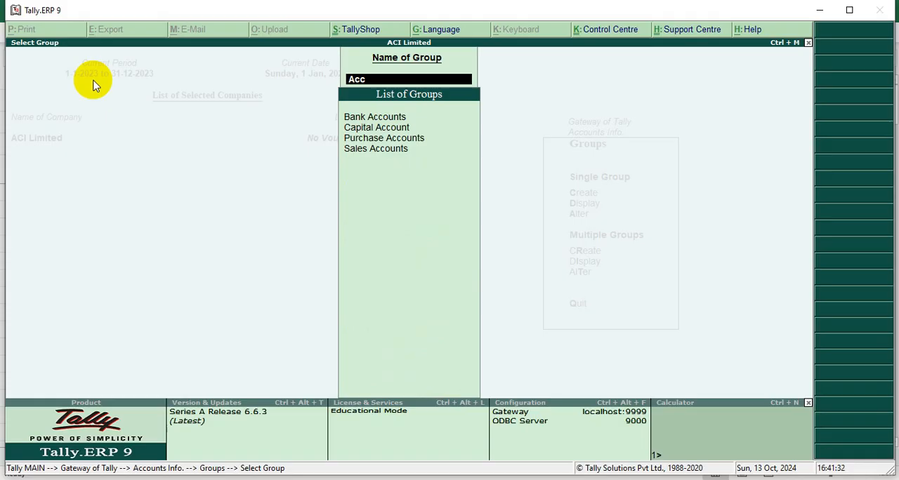
pyautogui.press('BackSpace')
pyautogui.press('BackSpace')
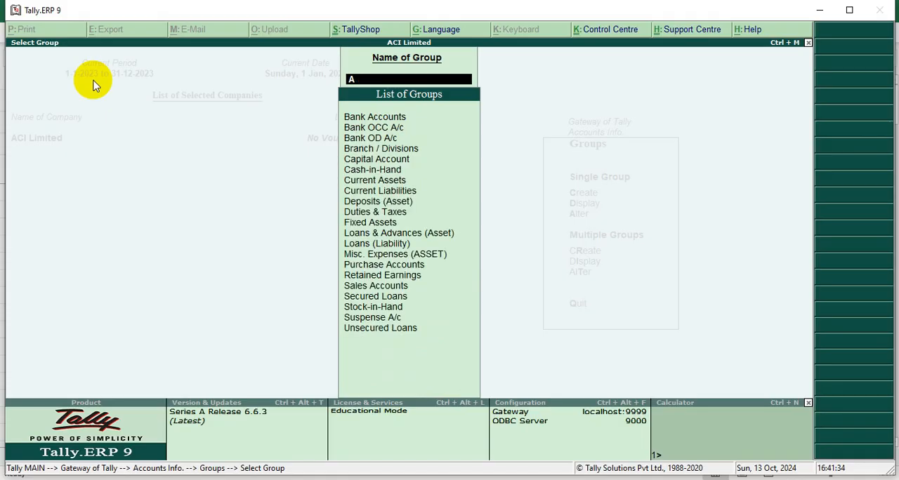
pyautogui.press('BackSpace')
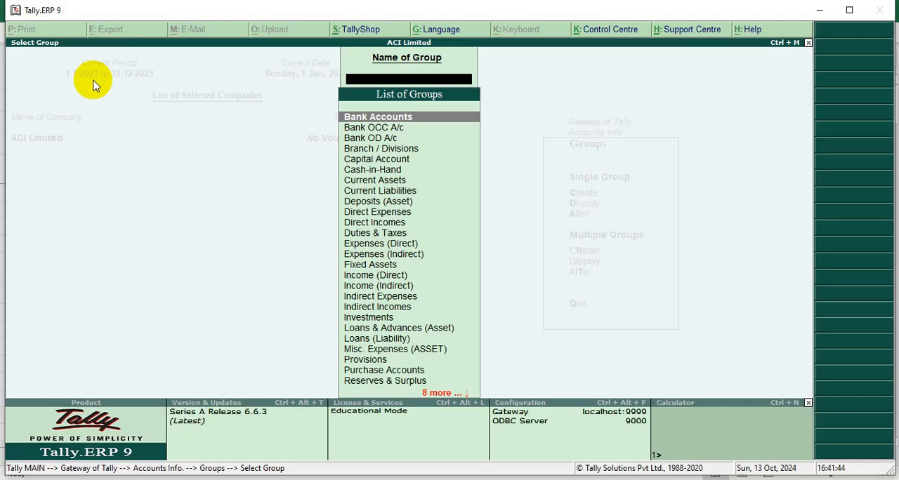
pyautogui.write('t')
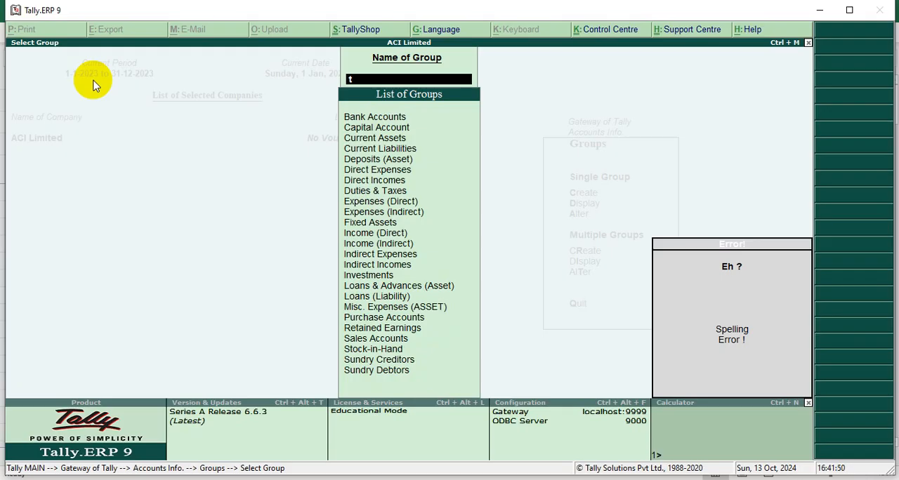
pyautogui.press('BackSpace')
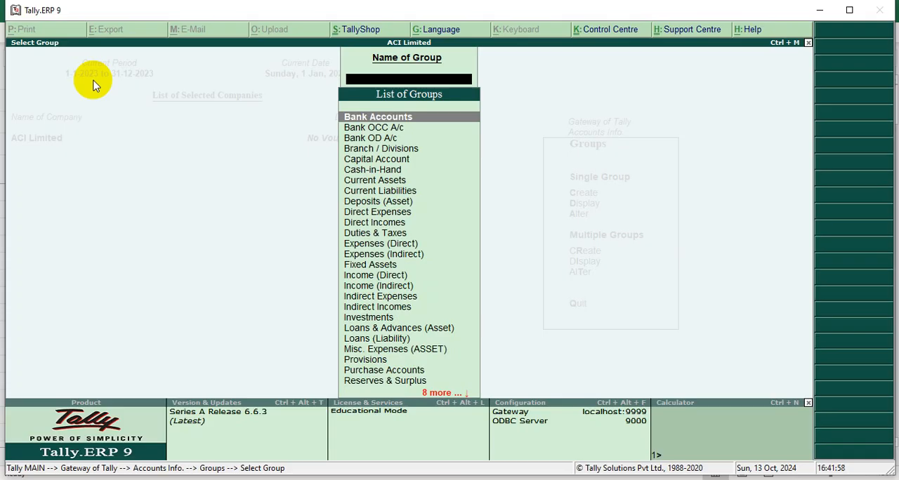
# Find the Sundry Debtors group with "sun", display it to check its parent group, and return to the group list.
pyautogui.write('sun')
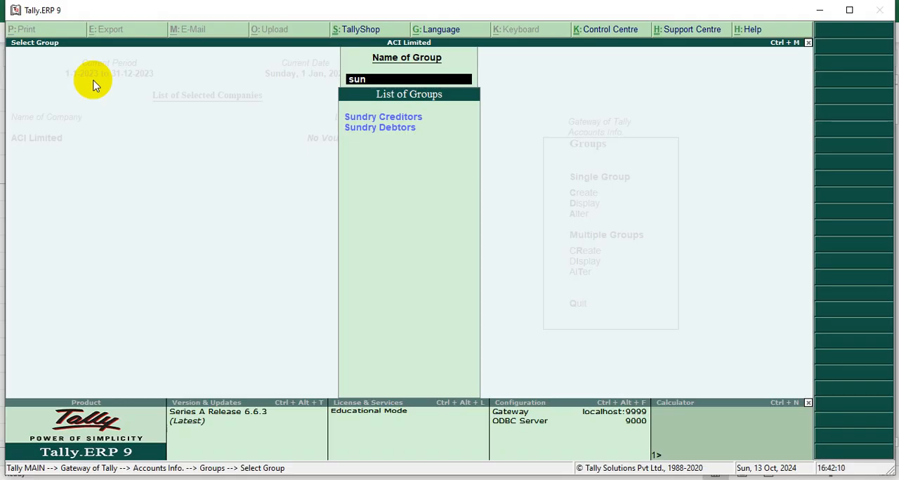
pyautogui.press('Down')
pyautogui.press('Down')
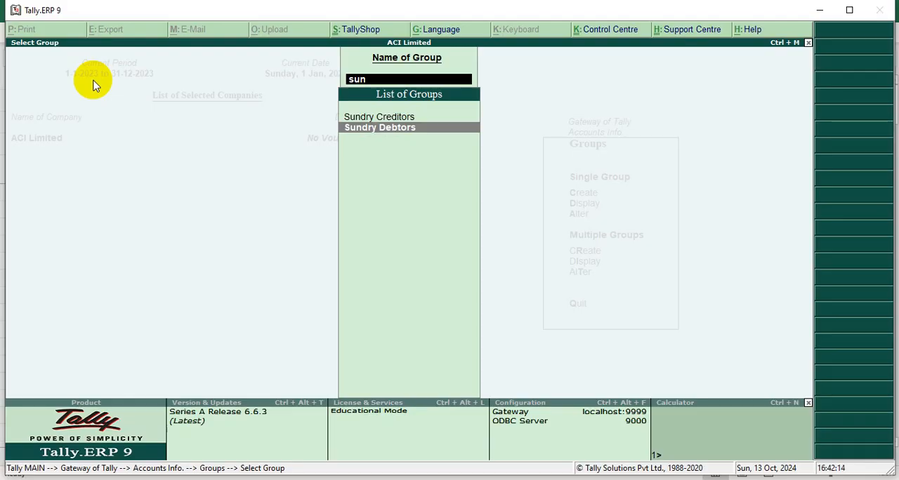
pyautogui.press('Return')
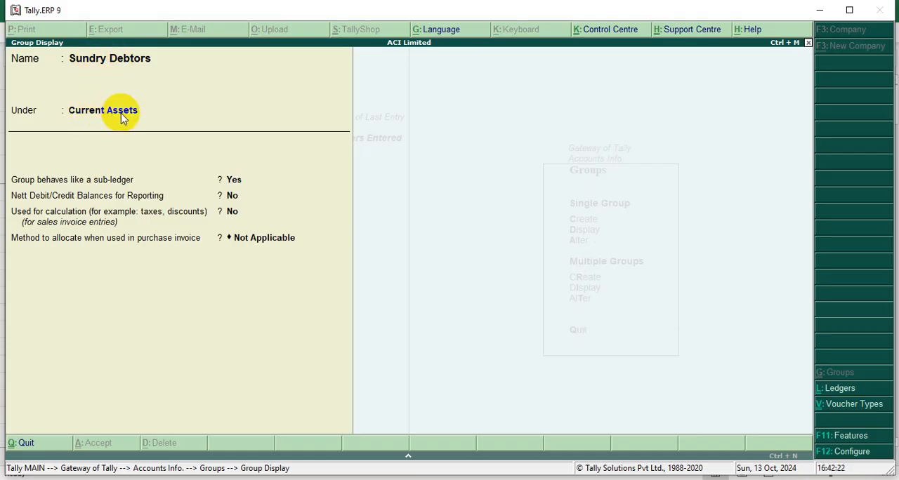
pyautogui.press('Escape')
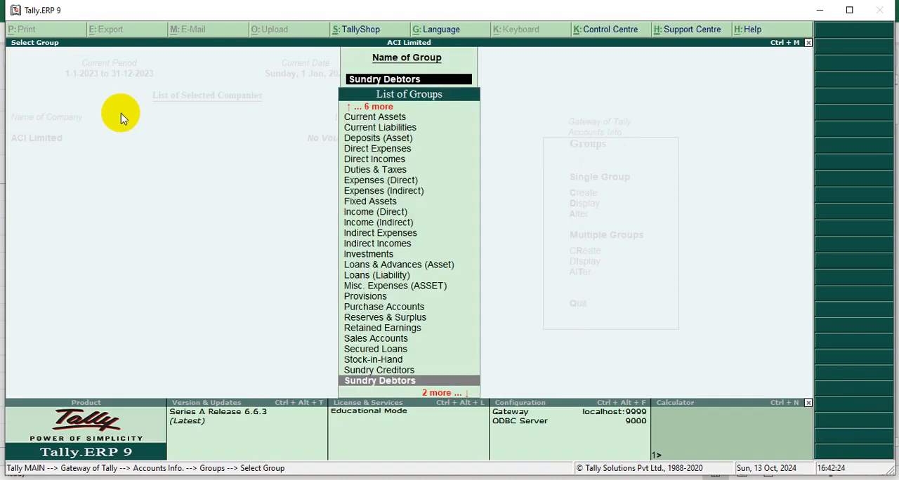
# Display the Sundry Creditors group to check its parent group, and leave the group display selection.
pyautogui.press('Up')
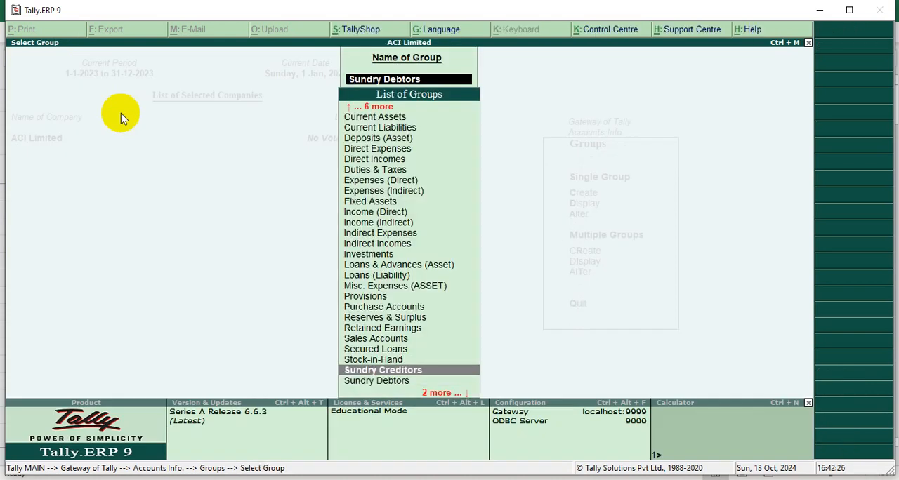
pyautogui.press('Return')
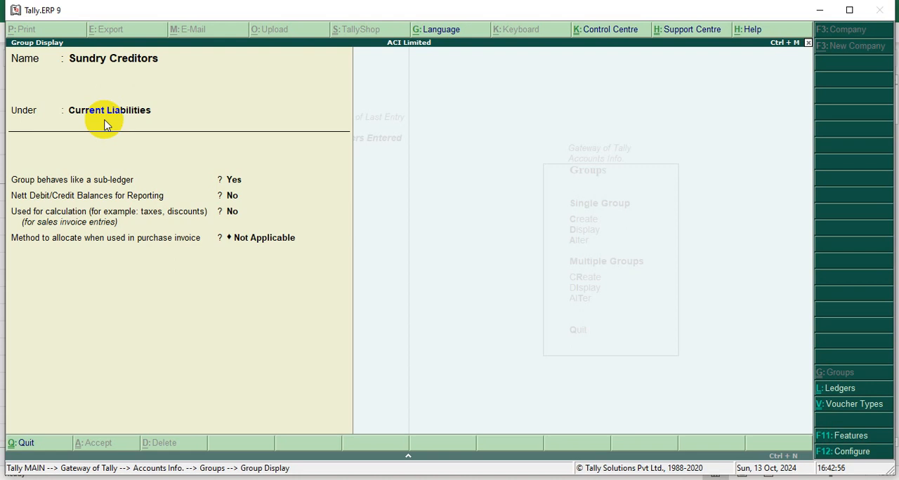
pyautogui.press('Escape')
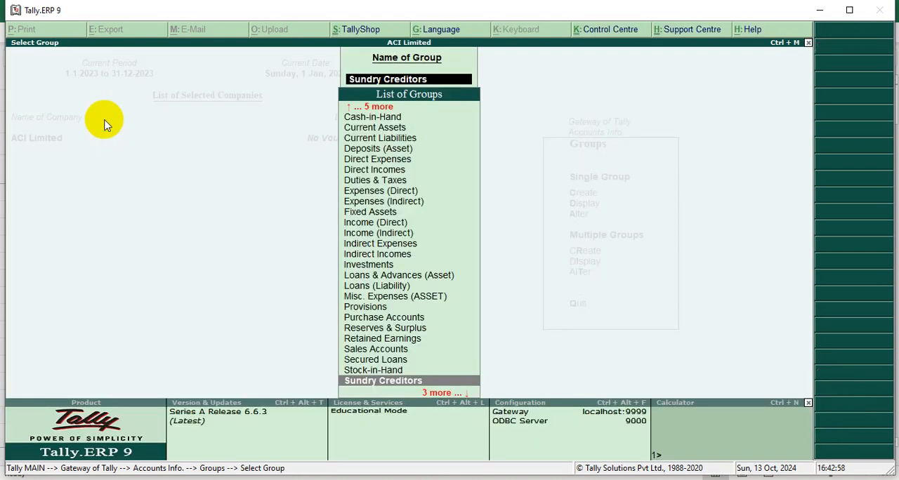
pyautogui.press('BackSpace')
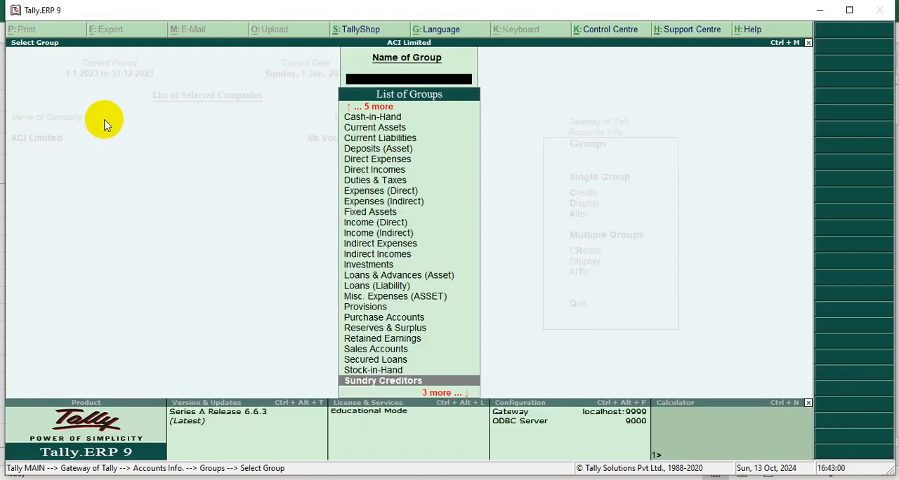
pyautogui.press('Escape')
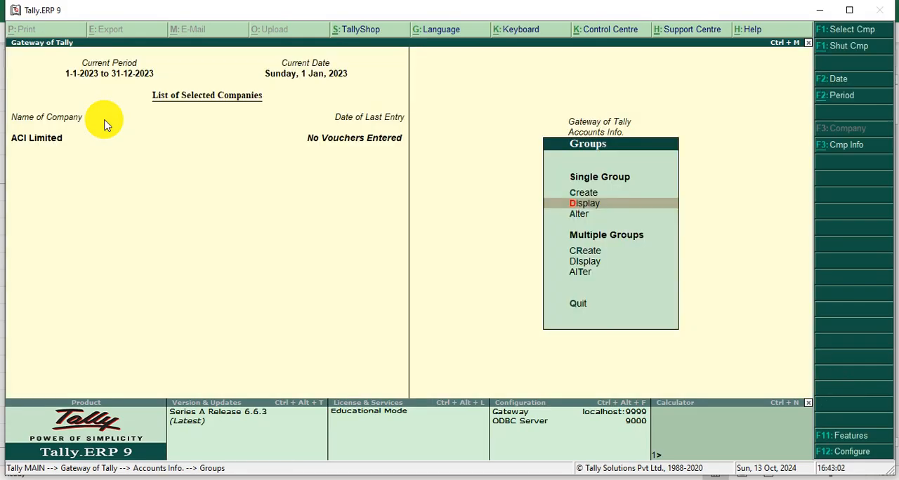
# Return to the Gateway of Tally and reopen the group master options of the accounts.
pyautogui.press('Down')
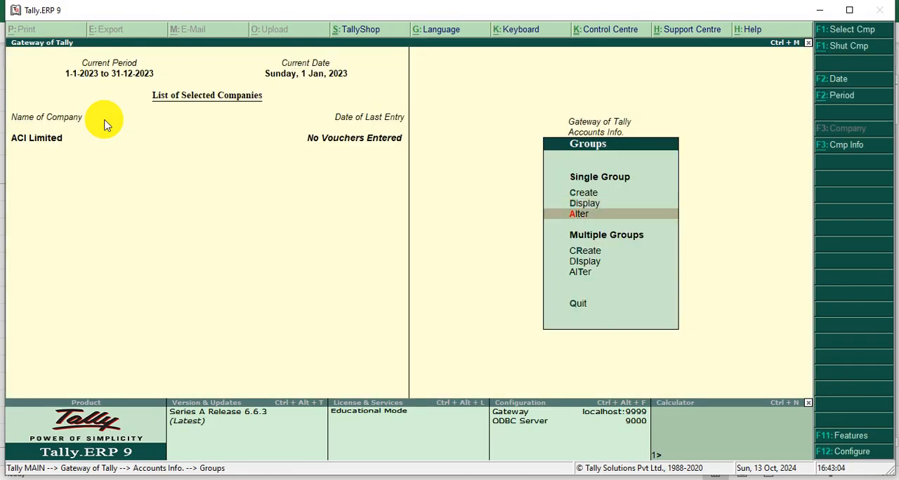
pyautogui.press('Up')
pyautogui.press('Down')
pyautogui.press('Escape')
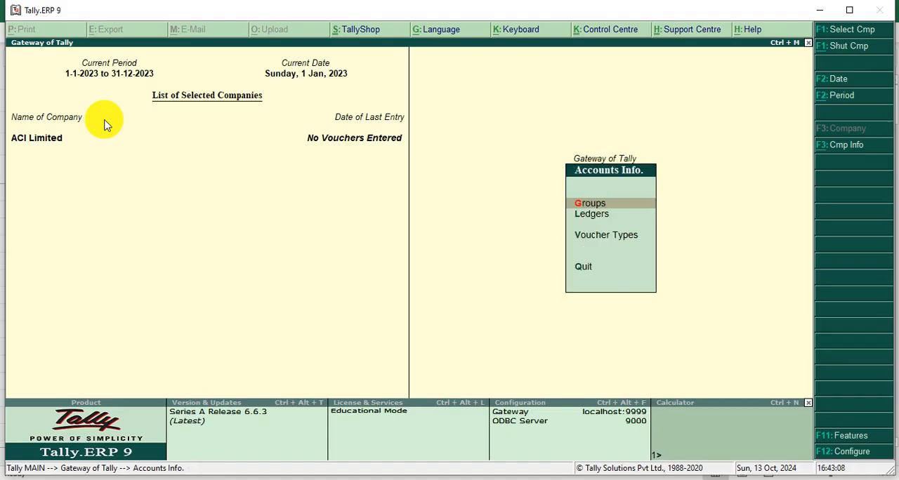
pyautogui.press('Escape')
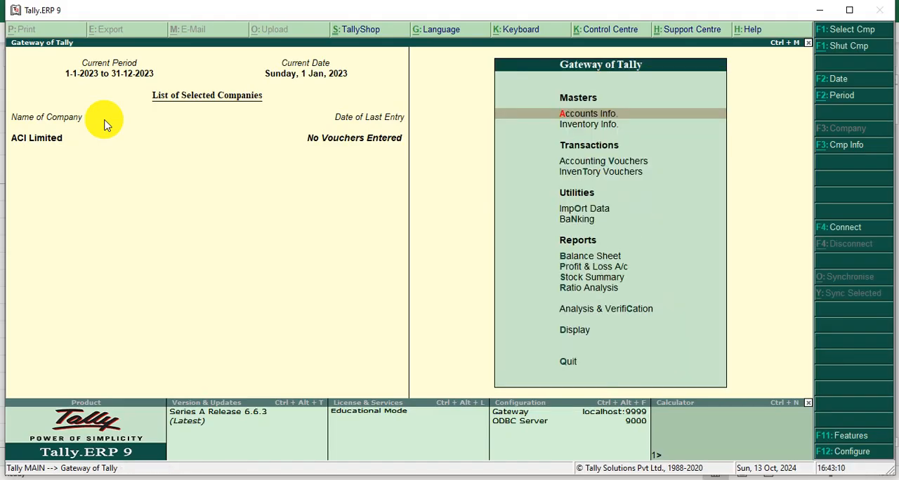
pyautogui.click(570, 117)
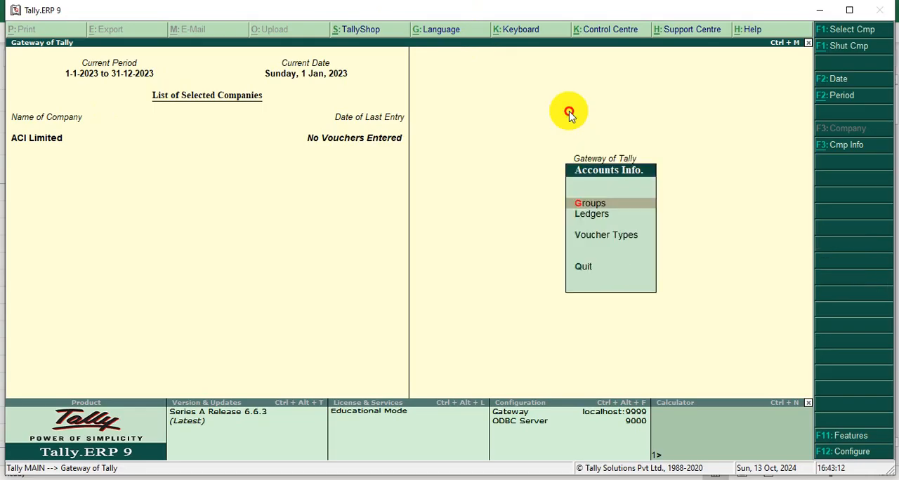
pyautogui.click(583, 205)
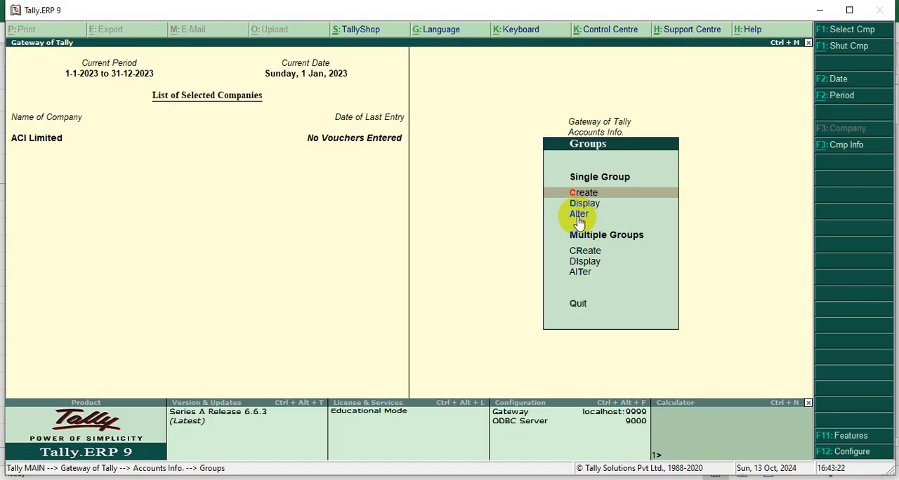
# Open the Sundry Debtors group for alteration and rename it as Trade Receivable.
pyautogui.click(579, 219)
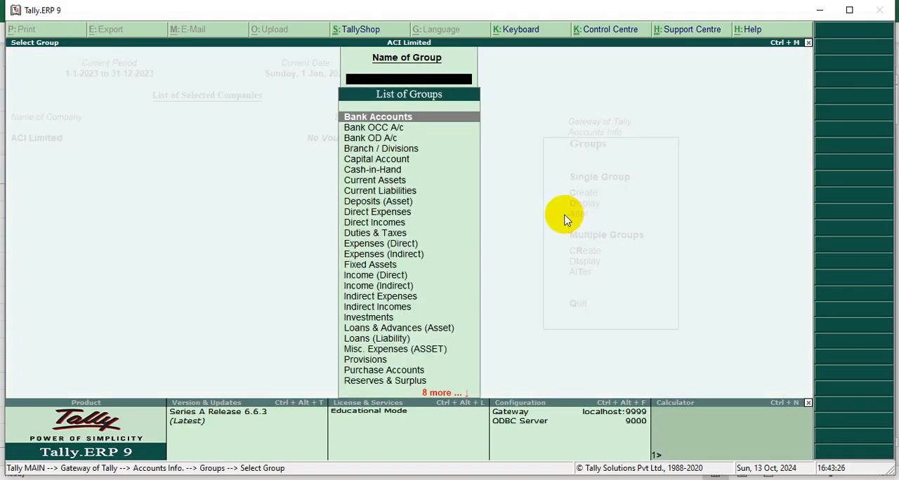
pyautogui.write('Sun')
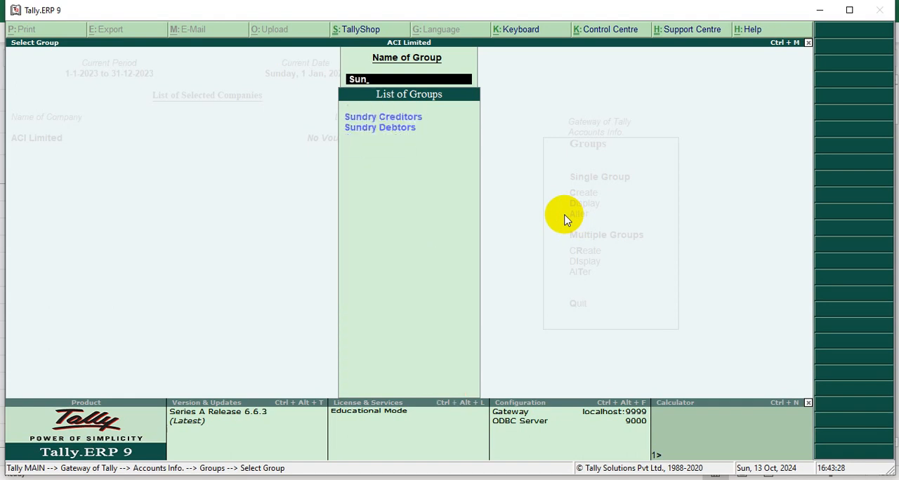
pyautogui.press('Down')
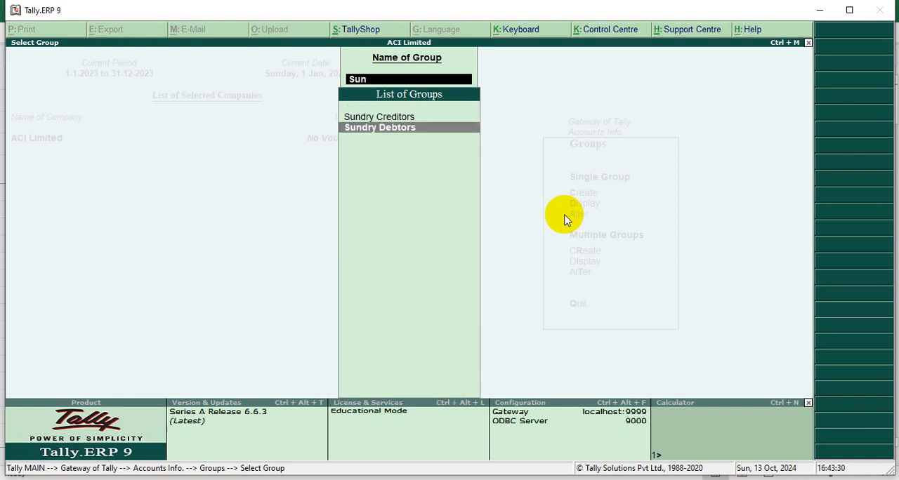
pyautogui.press('Return')
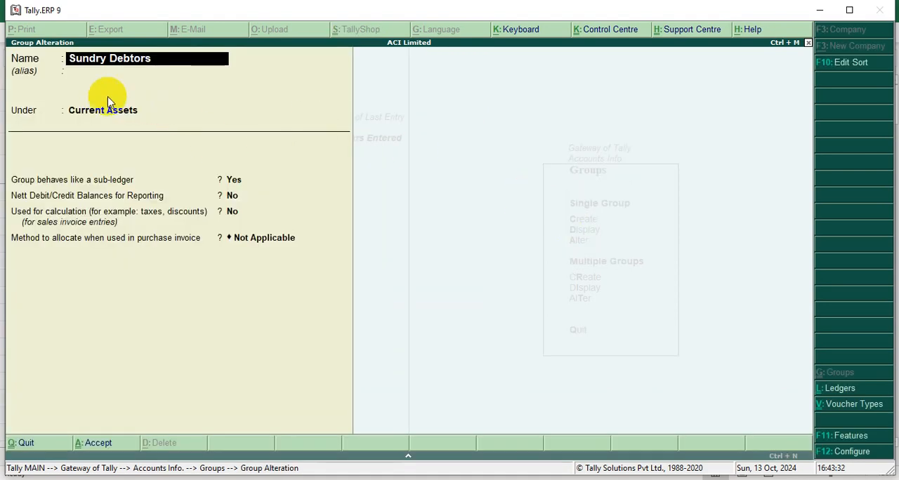
pyautogui.click(126, 63)
pyautogui.press('BackSpace')
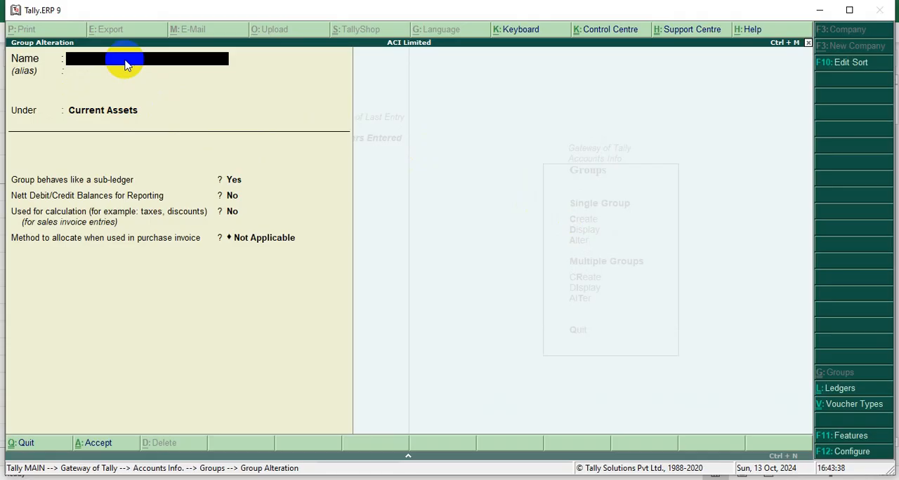
pyautogui.write('Trade Recei')
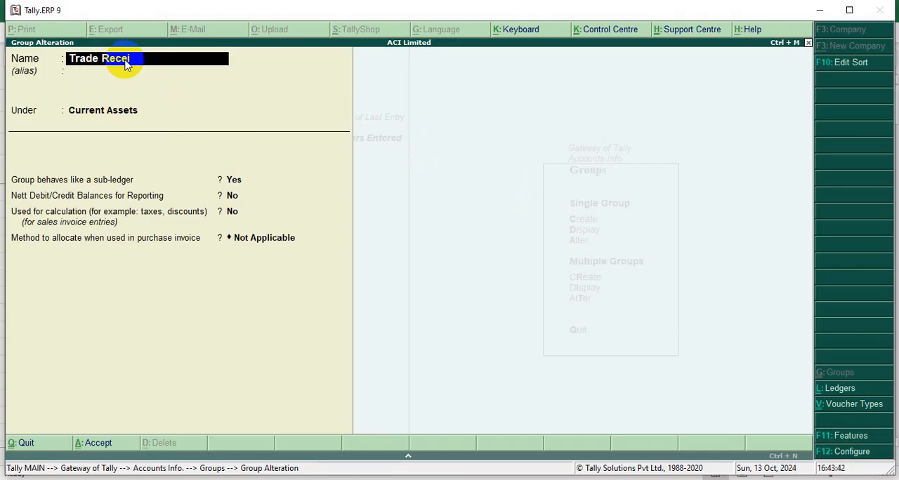
pyautogui.write('vable')
# Keep the remaining settings of the Trade Receivable group, with the allocation method Not Applicable, and save the alteration.
pyautogui.press('Return')
pyautogui.press('Return')
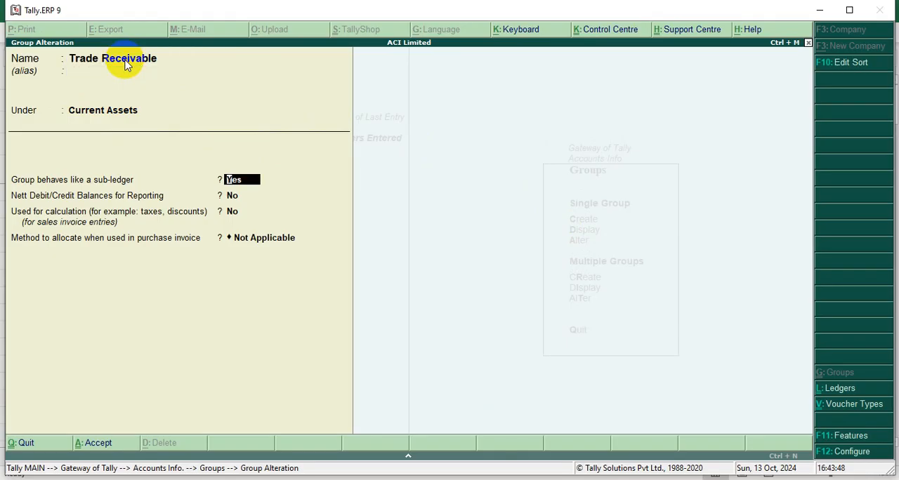
pyautogui.press('Return')
pyautogui.press('Return')
pyautogui.press('Return')
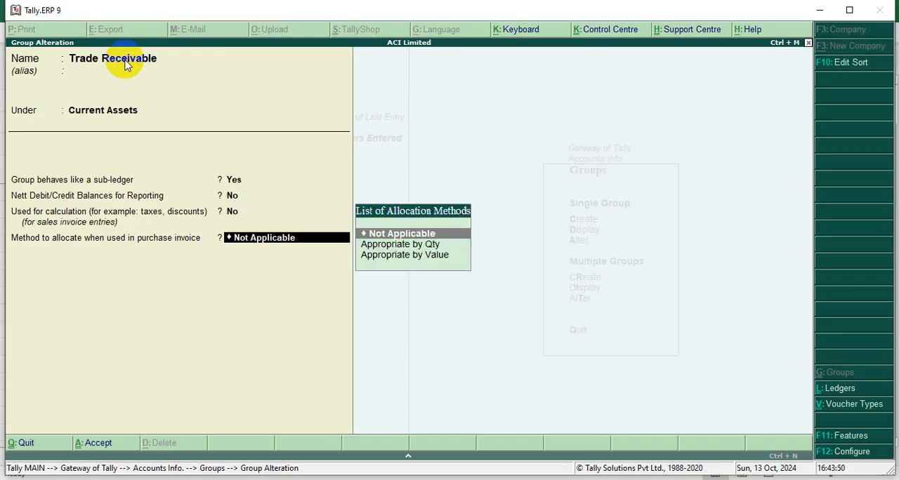
pyautogui.press('Return')
pyautogui.press('Return')
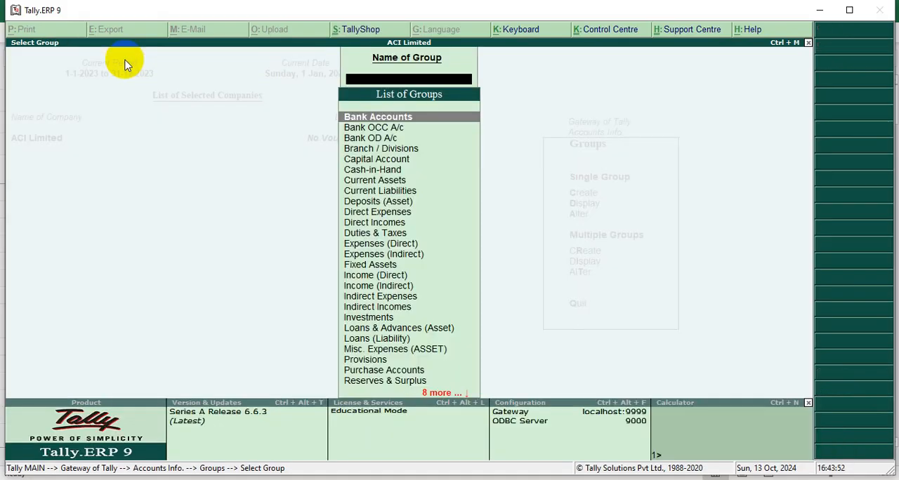
# Open the Sundry Creditors group for alteration and rename it as Trade Payable.
pyautogui.write('Sun')
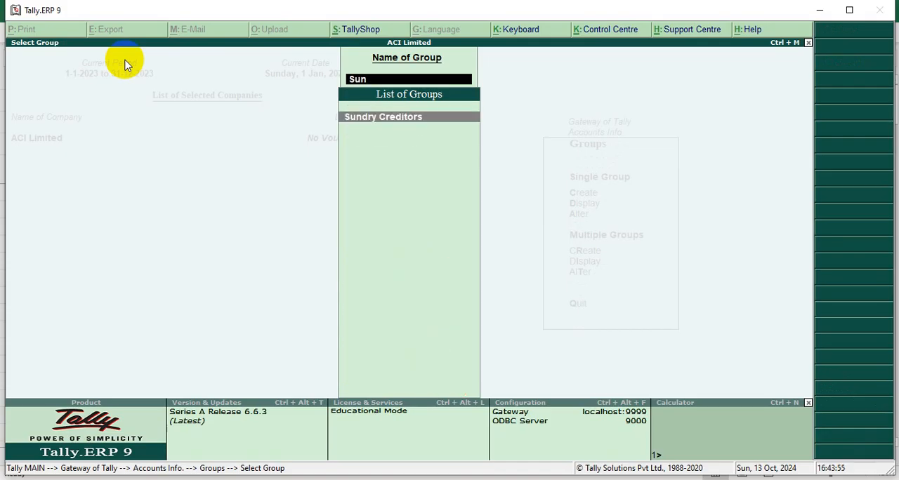
pyautogui.press('Return')
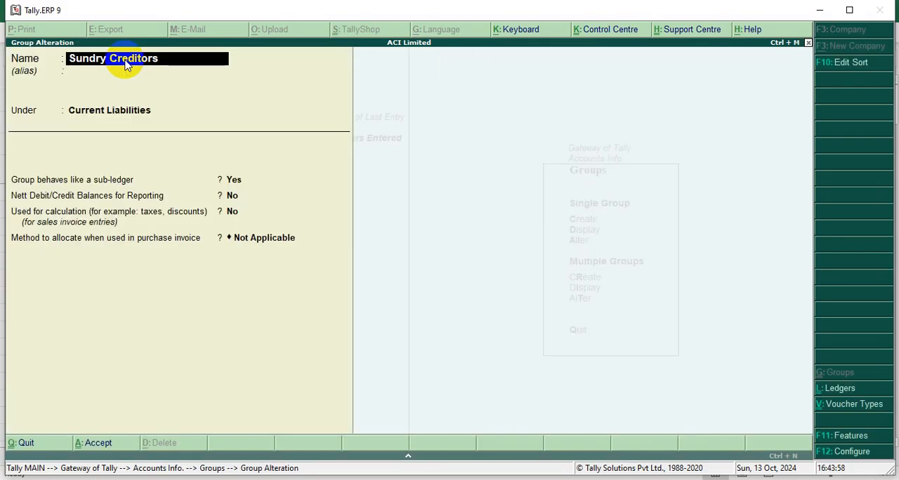
pyautogui.press('BackSpace')
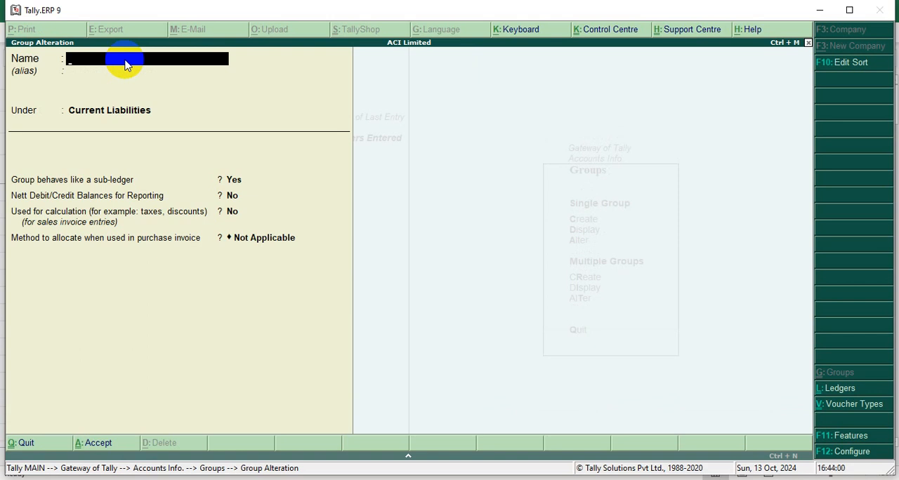
pyautogui.write('Trade Payba')
pyautogui.press('BackSpace')
pyautogui.press('BackSpace')
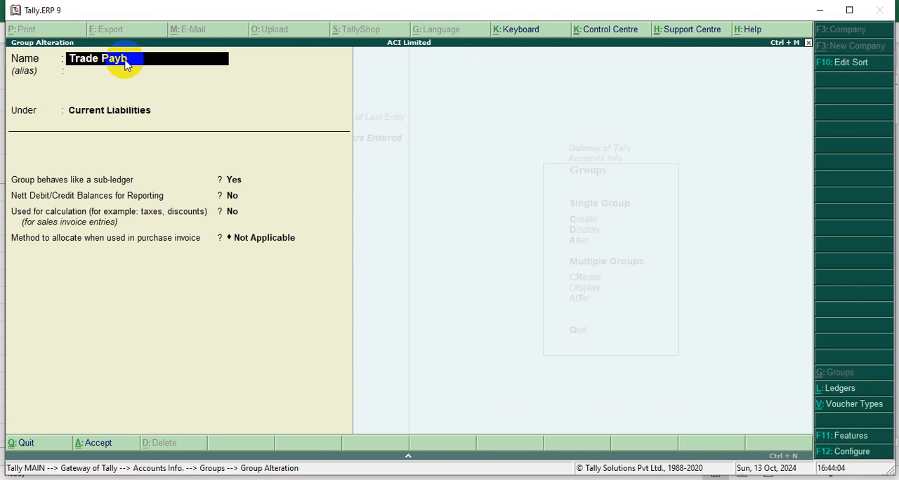
pyautogui.write('able')
# Keep the remaining settings of the Trade Payable group and save the alteration.
pyautogui.press('Return')
pyautogui.press('Return')
pyautogui.press('Return')
pyautogui.press('Return')
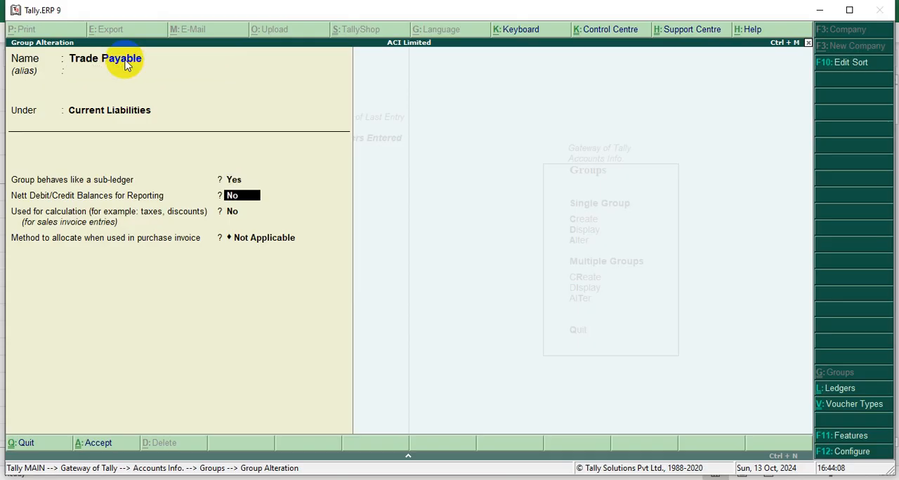
pyautogui.press('Return')
pyautogui.press('Return')
pyautogui.press('Return')
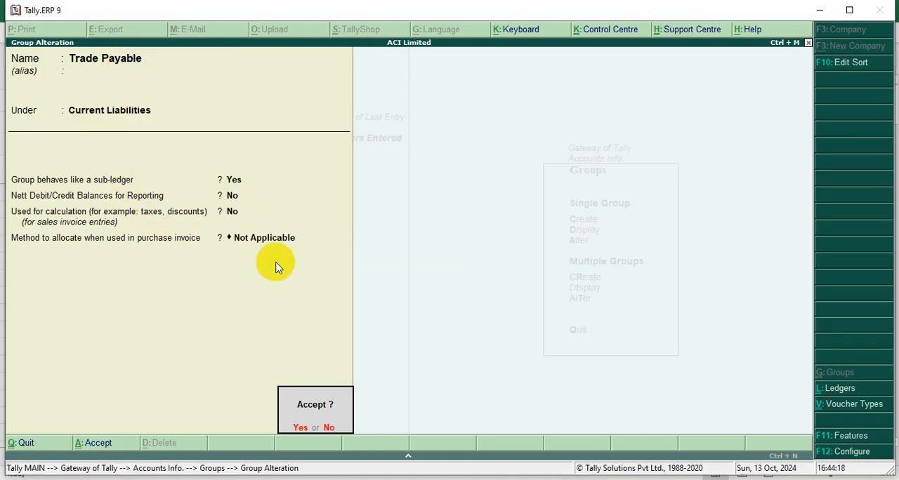
pyautogui.click(301, 428)
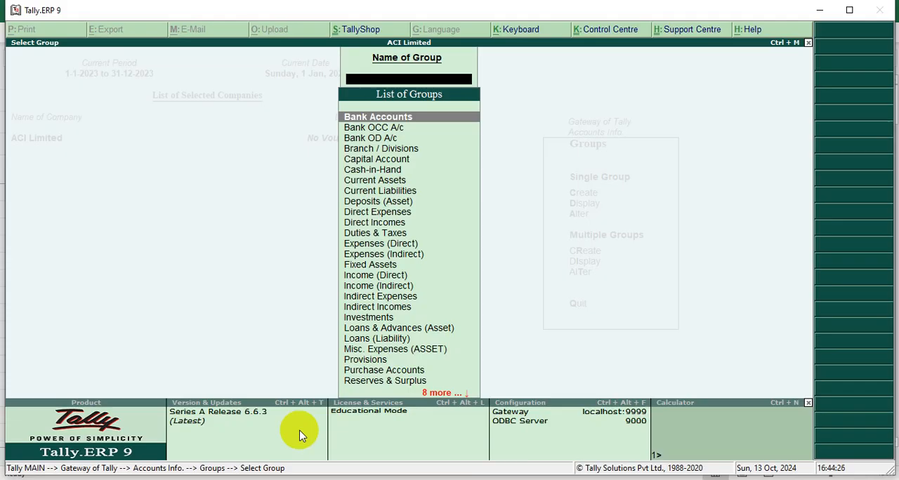
# Leave the group alteration and return to the Gateway of Tally, declining to quit the program.
pyautogui.press('Escape')
pyautogui.press('Escape')
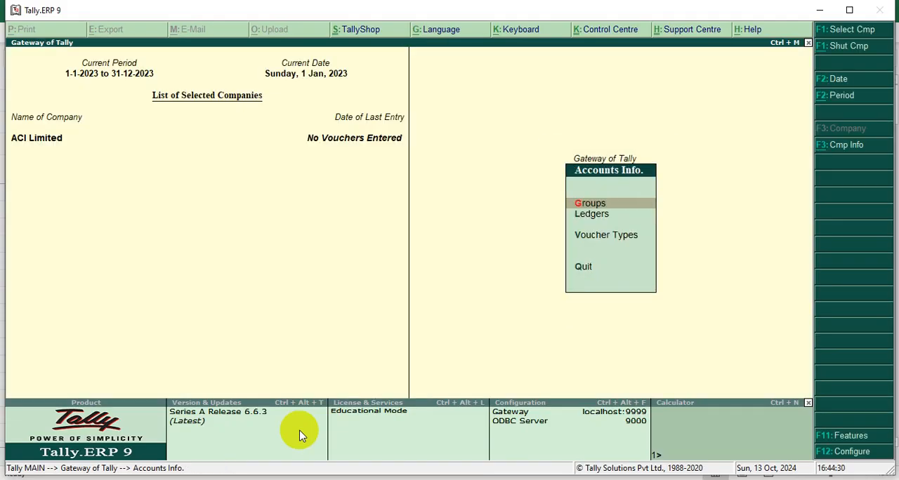
pyautogui.press('Escape')
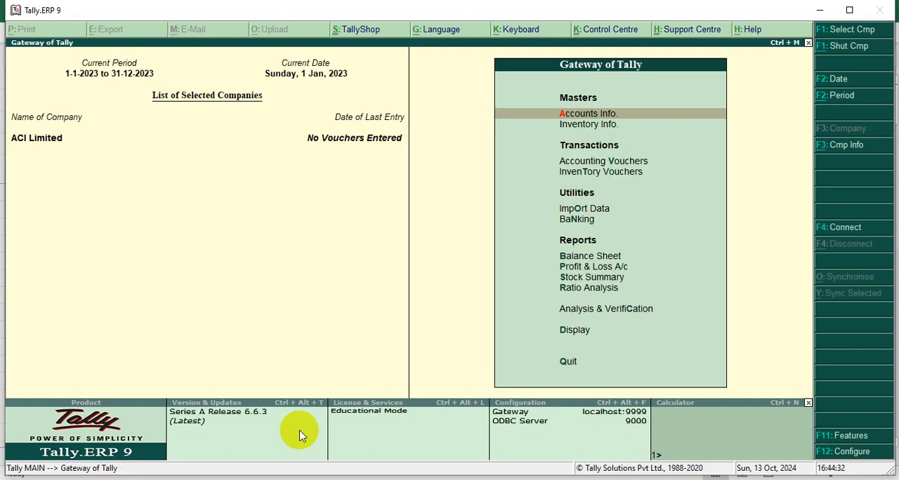
pyautogui.press('Escape')
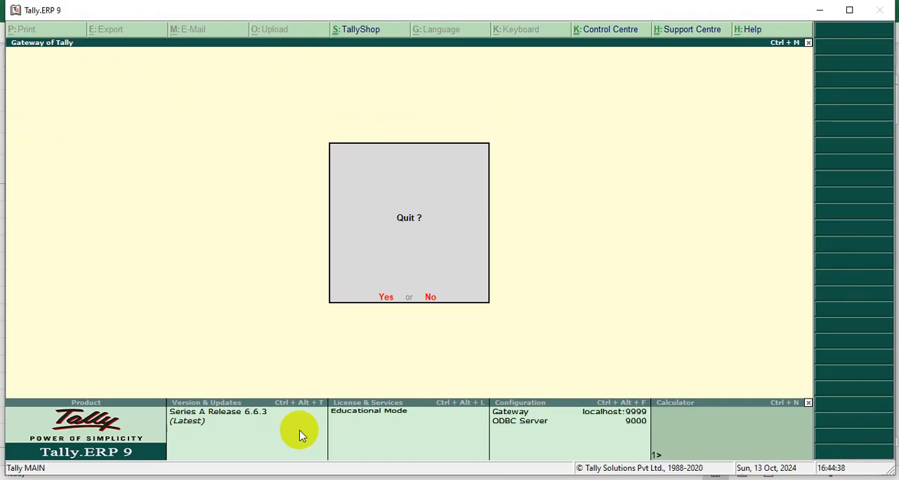
pyautogui.press('n')
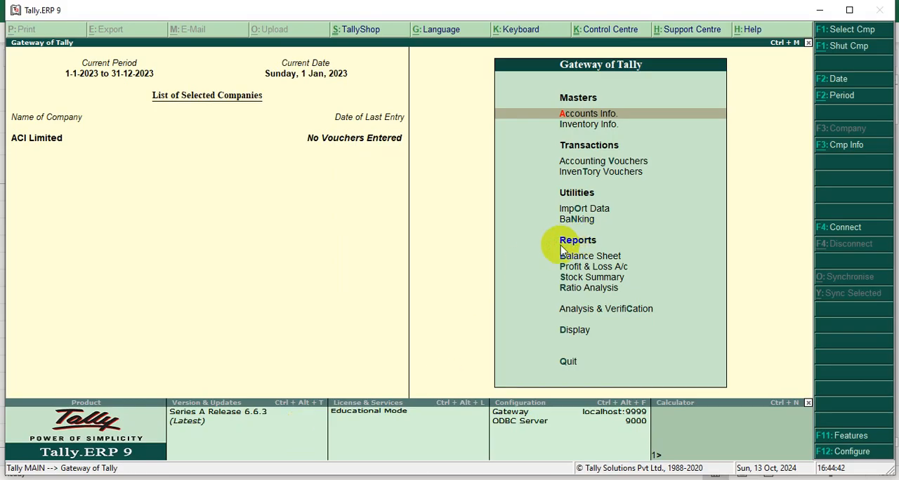
# Display the Cash ledger to check its parent group, and return to the Gateway of Tally.
pyautogui.click(590, 118)
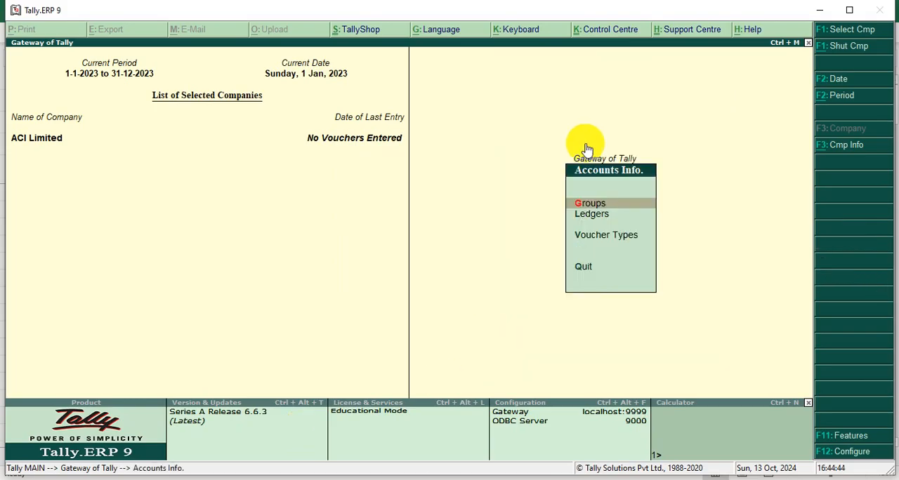
pyautogui.click(587, 215)
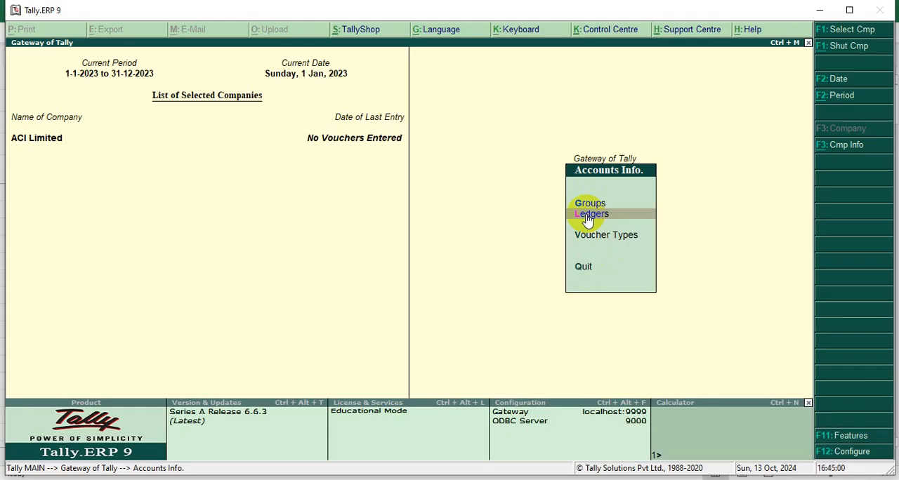
pyautogui.click(587, 215)
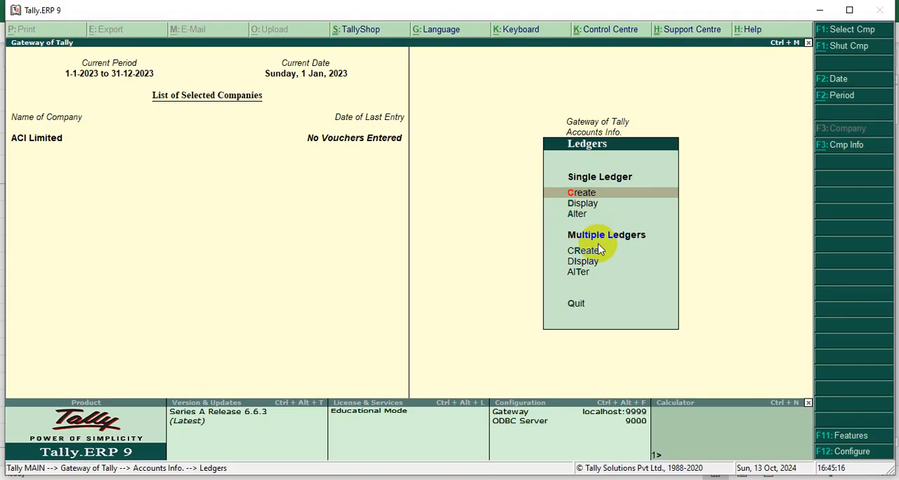
pyautogui.click(576, 206)
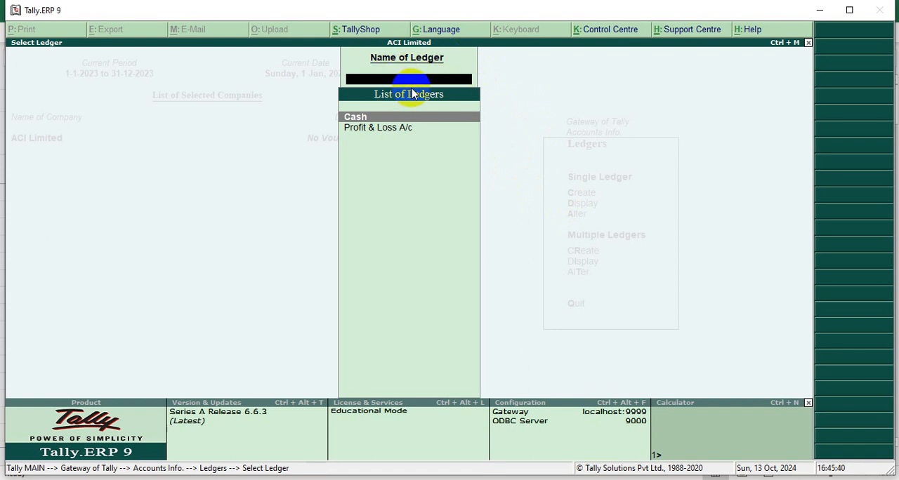
pyautogui.click(361, 121)
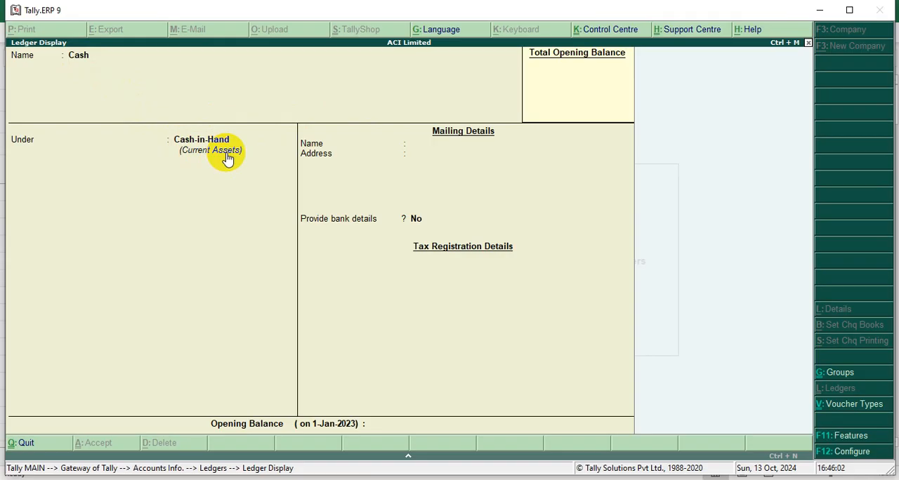
pyautogui.press('Escape')
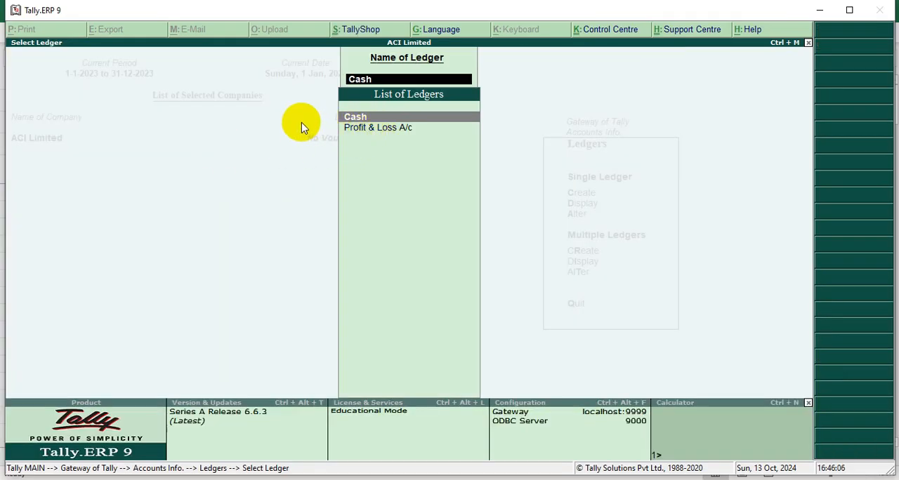
pyautogui.press('BackSpace')
pyautogui.press('Escape')
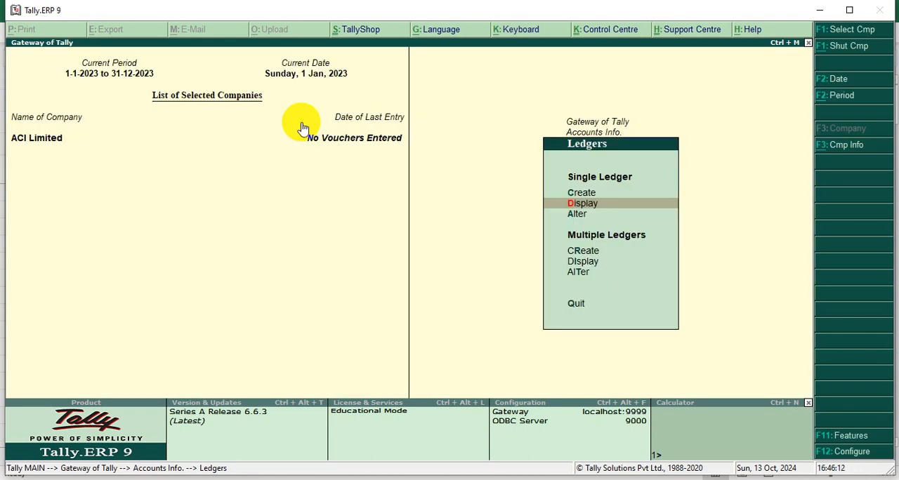
pyautogui.press('Up')
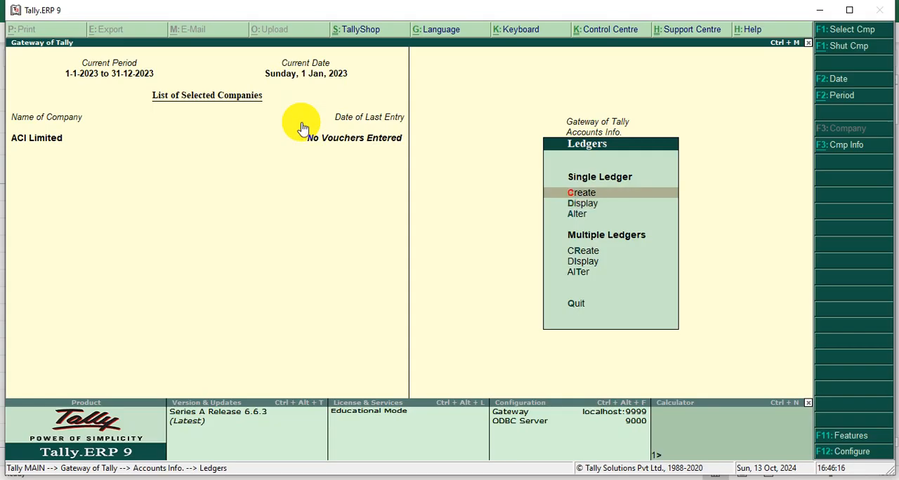
pyautogui.press('Escape')
pyautogui.press('Escape')
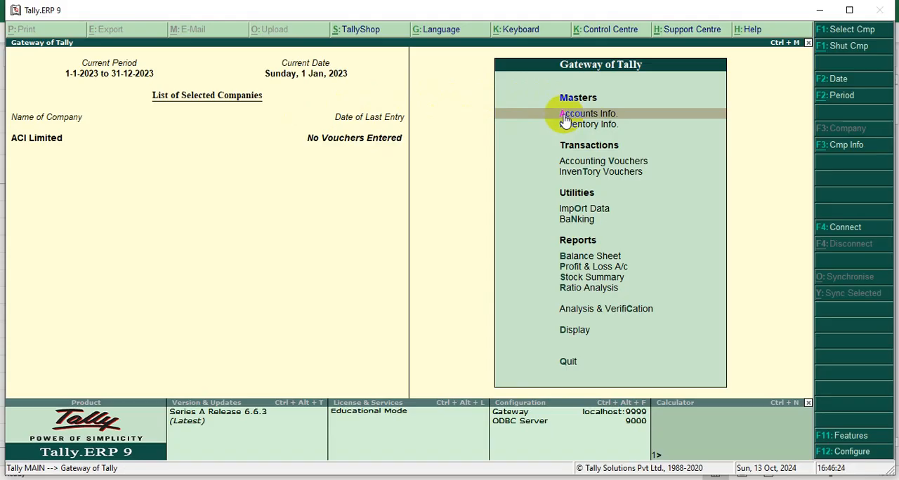
pyautogui.click(566, 119)
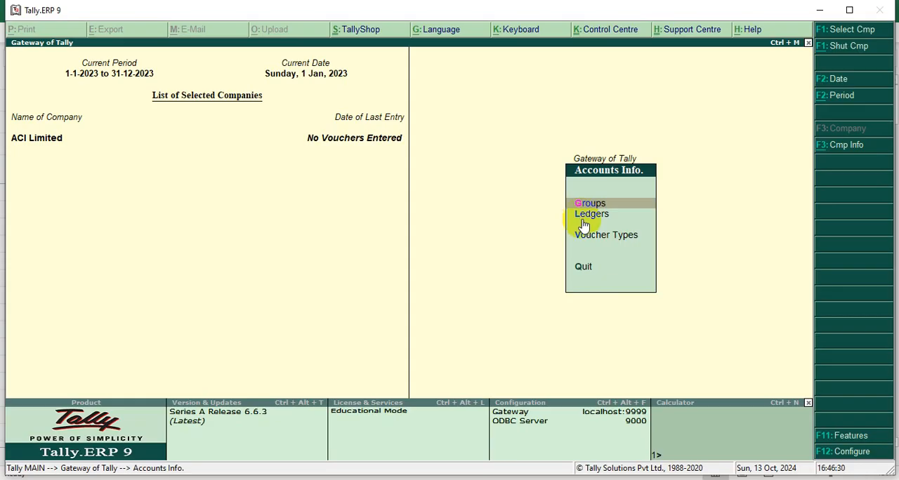
pyautogui.press('Down')
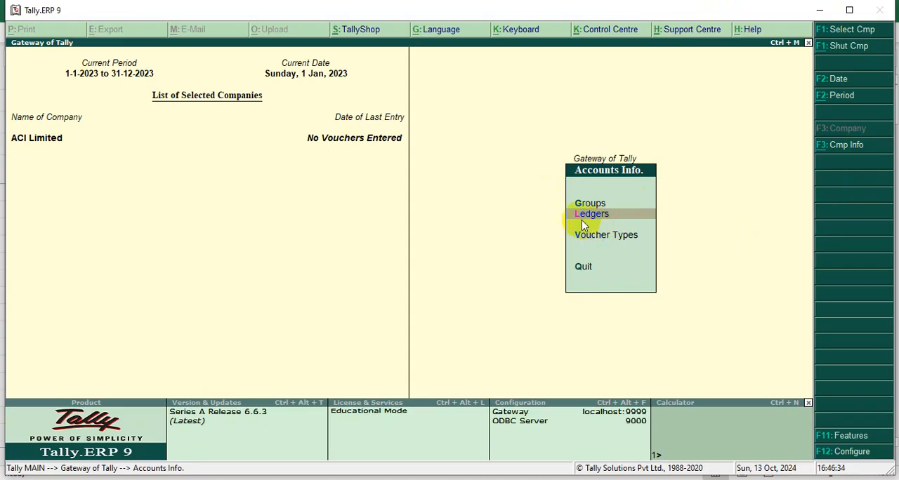
pyautogui.click(576, 215)
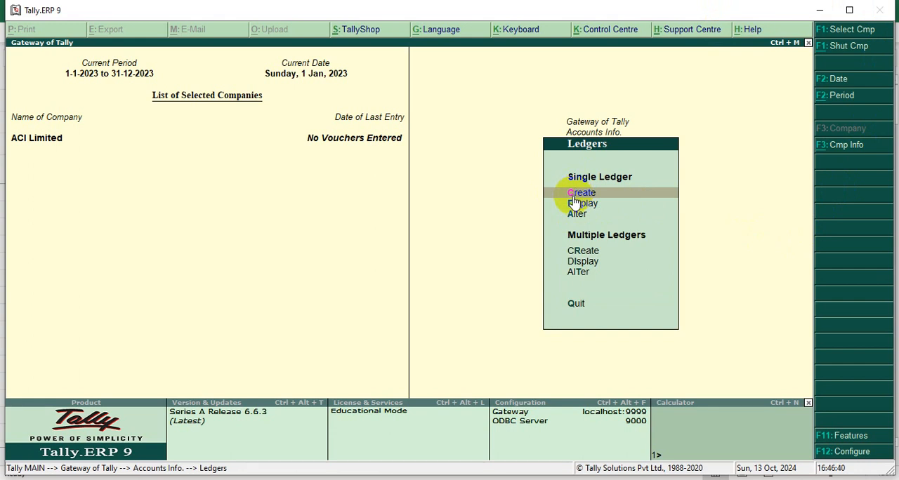
pyautogui.press('Return')
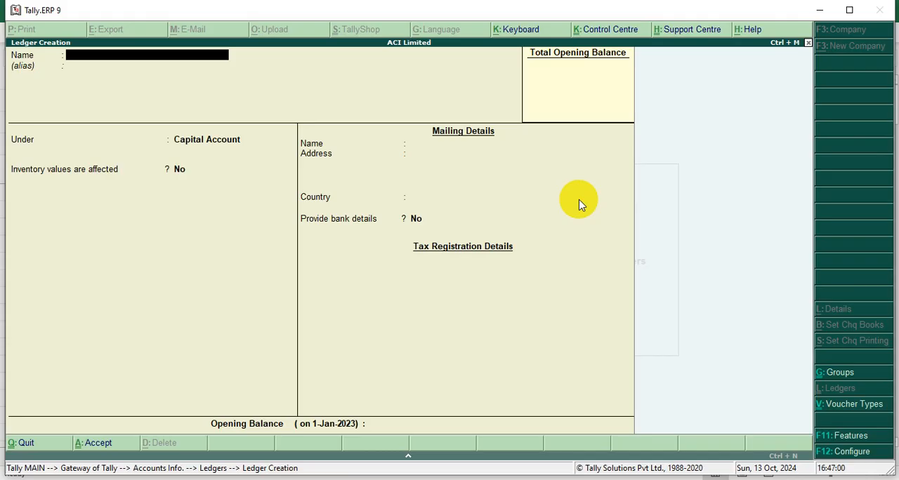
pyautogui.press('Escape')
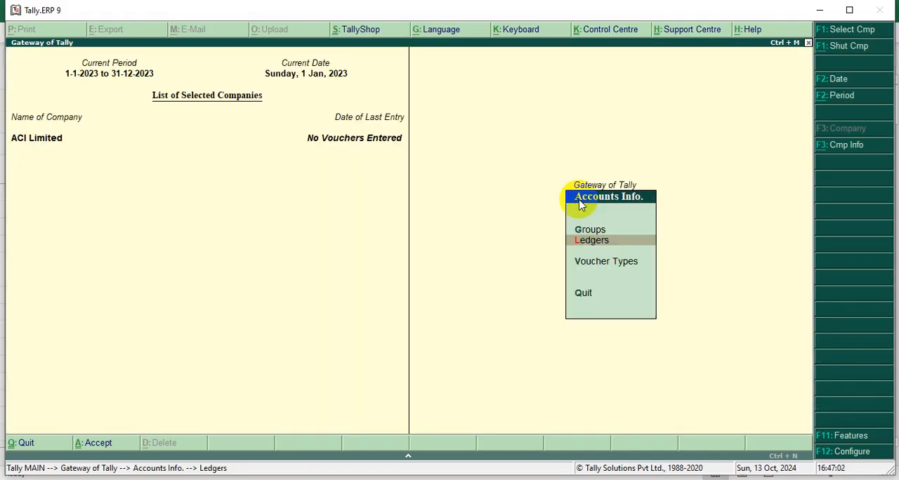
pyautogui.press('Escape')
pyautogui.press('Return')
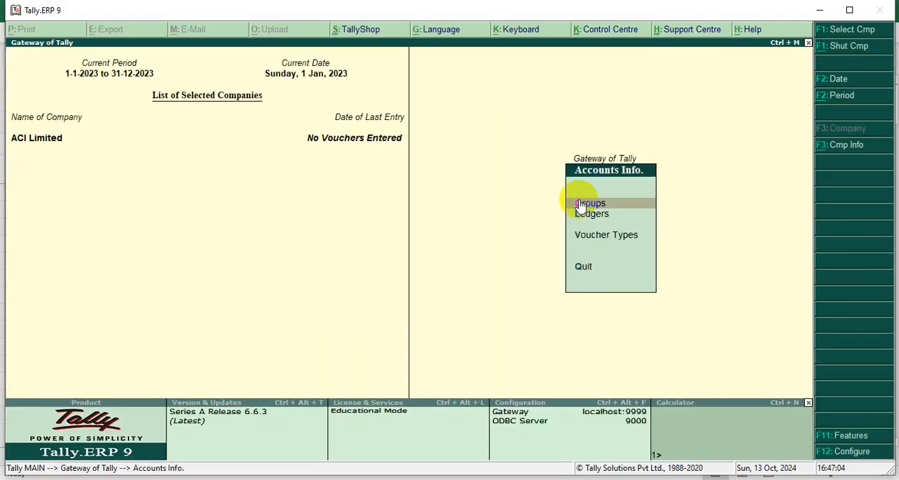
pyautogui.press('l')
pyautogui.press('Return')
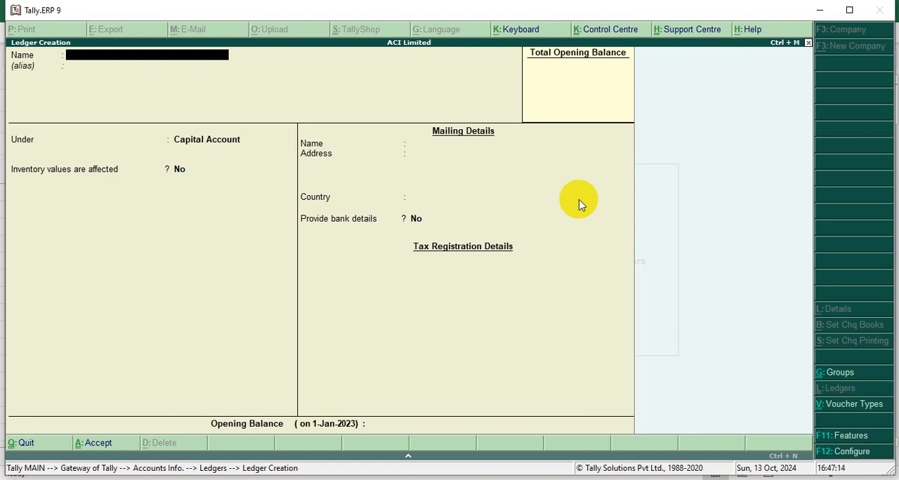
pyautogui.press('Escape')
pyautogui.press('Return')
pyautogui.press('Escape')
pyautogui.press('Escape')
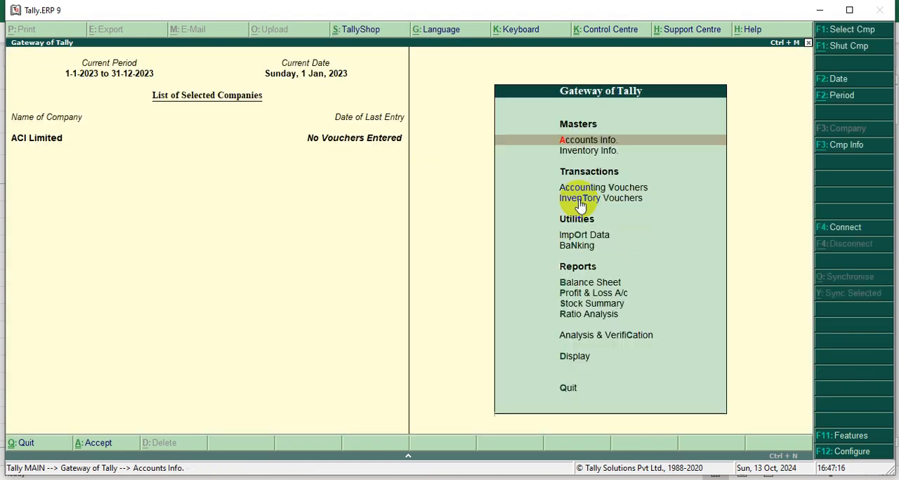
# Start creating a single ledger and name it "Capital-" followed by the owner's title and full name.
pyautogui.press('Return')
pyautogui.press('Return')
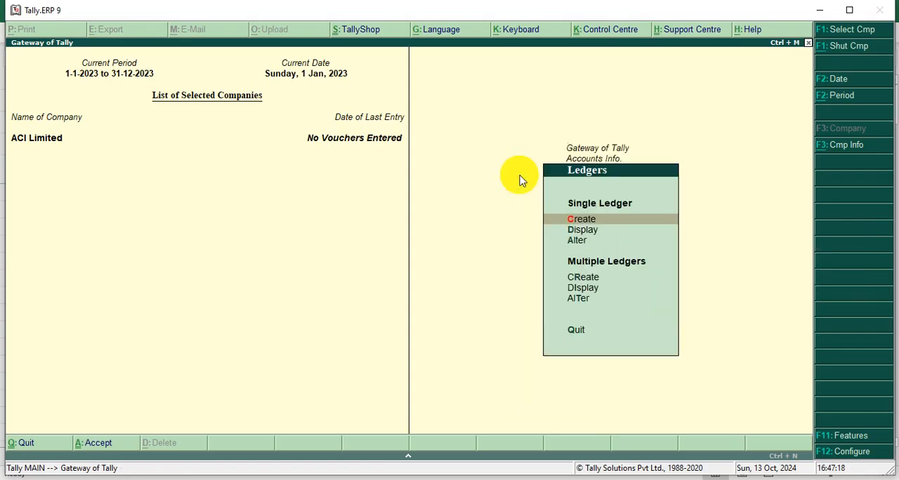
pyautogui.press('Return')
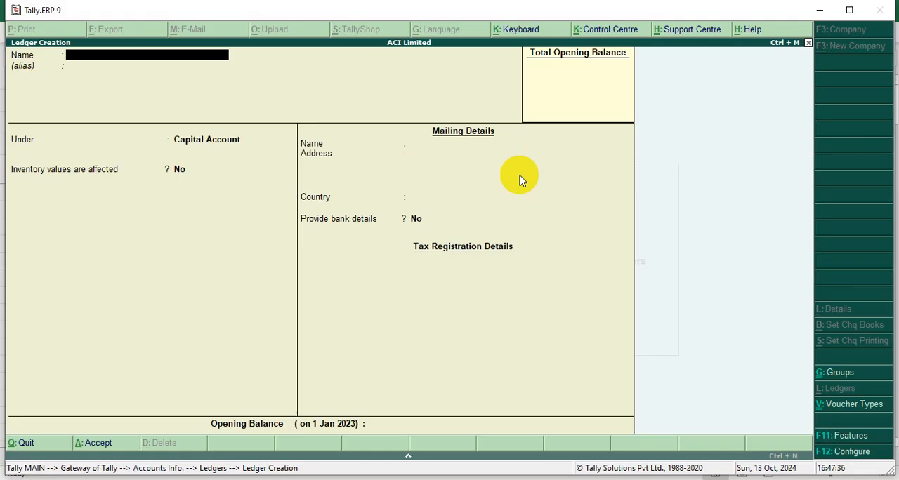
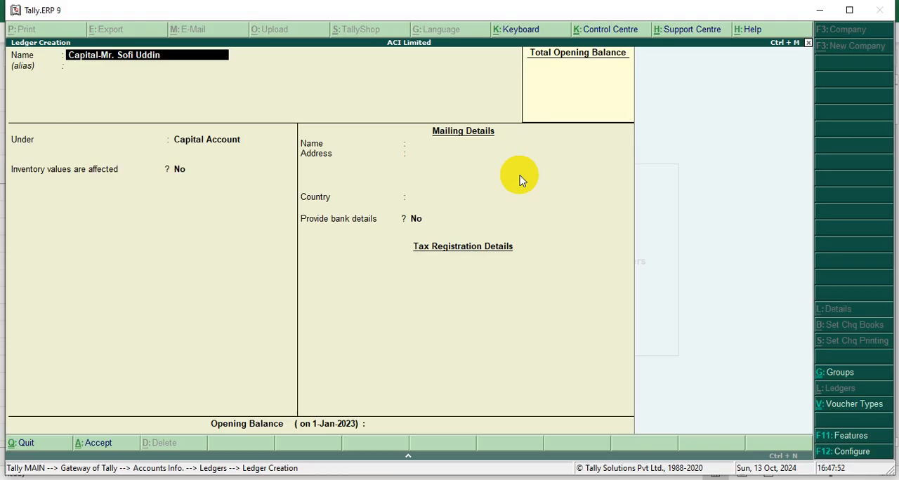
pyautogui.press('Return')
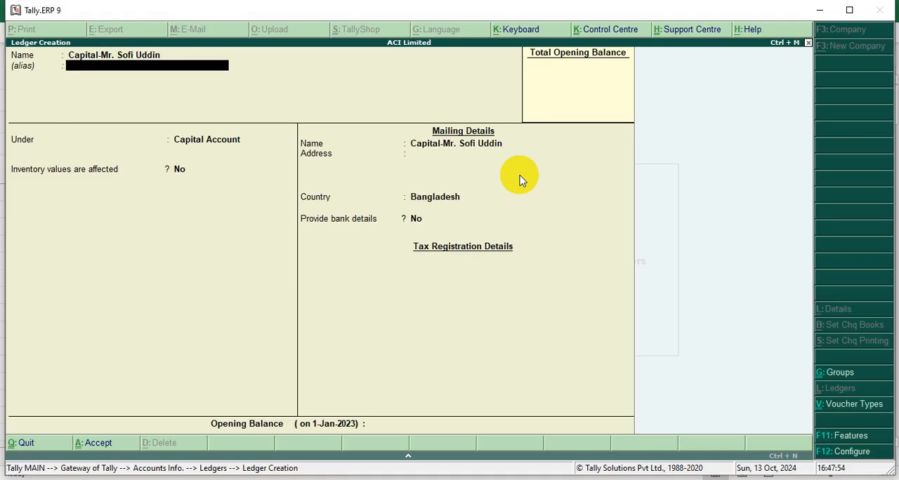
# Place the first owner's capital ledger under Capital Account, keep the default details with no opening balance, and save it.
pyautogui.press('Return')
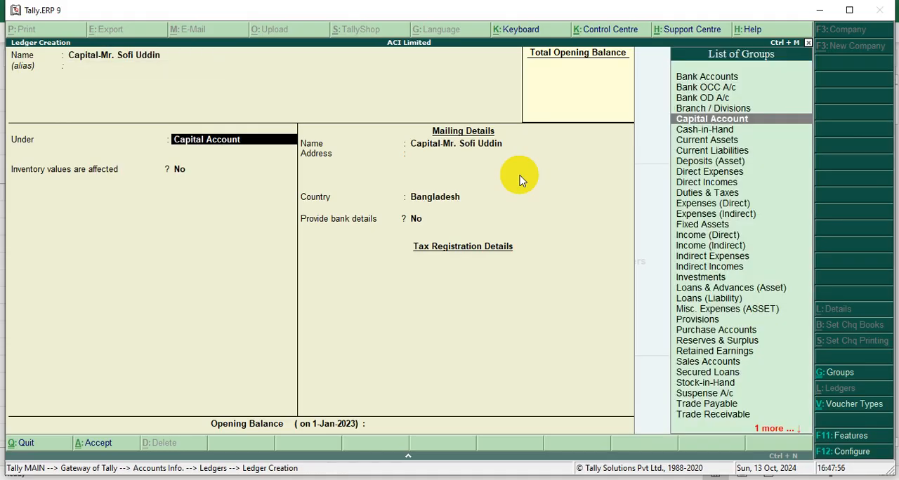
pyautogui.press('Return')
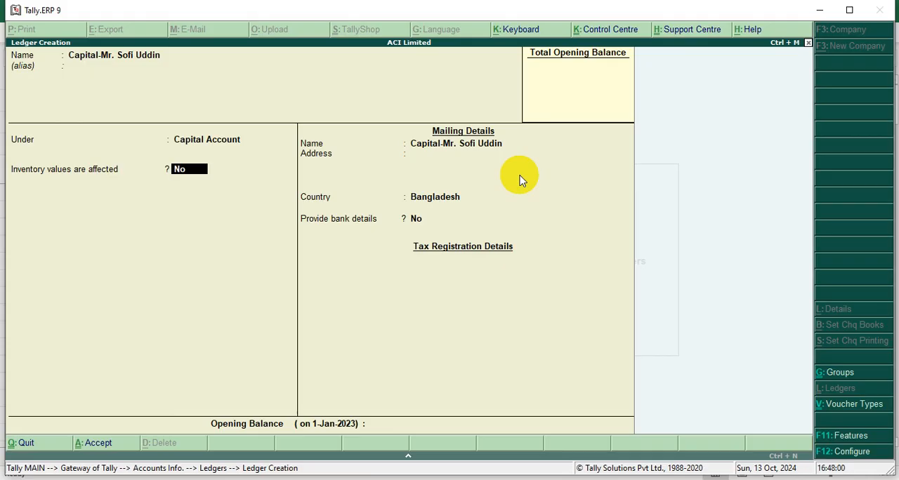
pyautogui.press('Return')
pyautogui.press('Return')
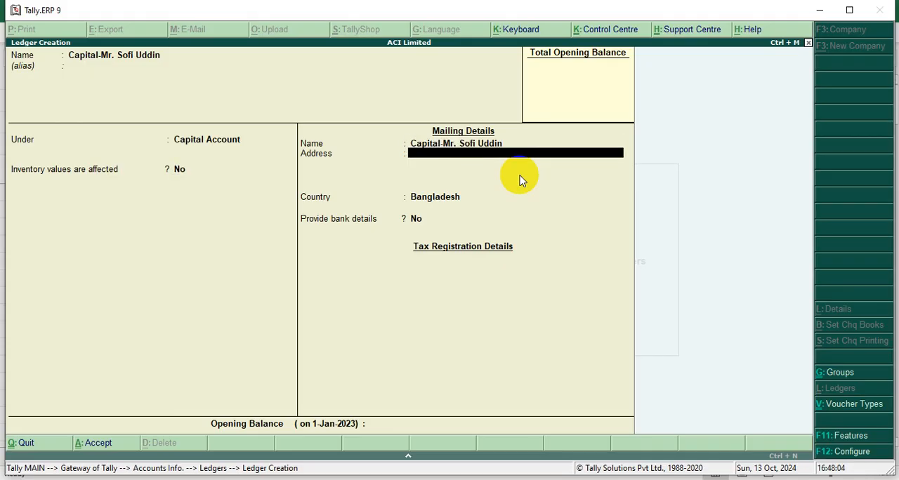
pyautogui.press('Return')
pyautogui.press('Return')
pyautogui.press('Return')
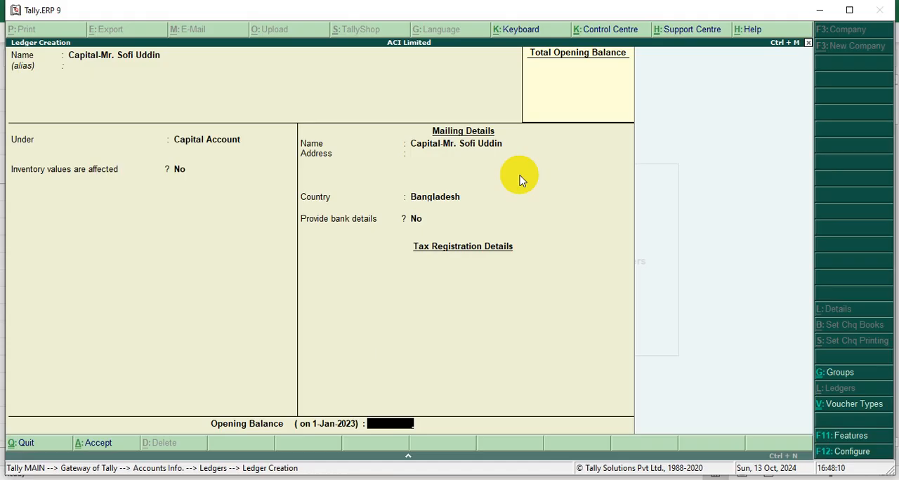
pyautogui.press('Return')
pyautogui.press('Return')
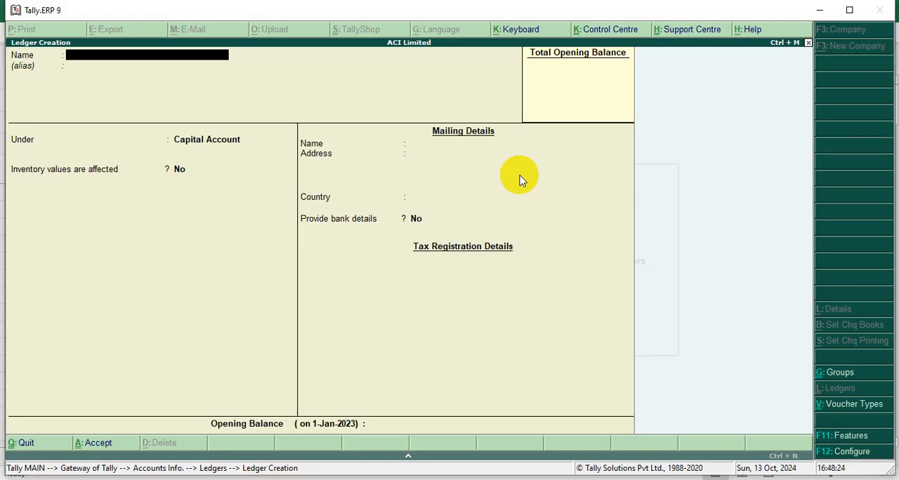
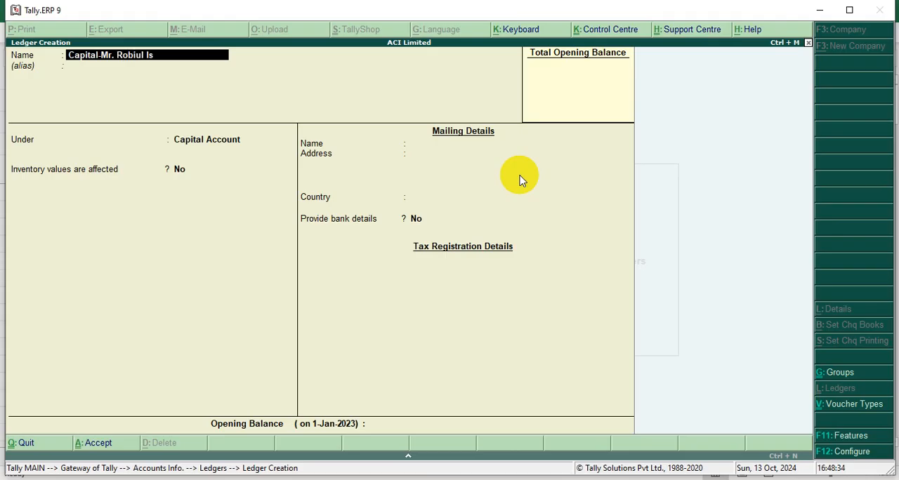
# Name the next ledger "Capital-" followed by the second owner's title and full name, leaving the alias blank.
pyautogui.press('Return')
pyautogui.press('Return')
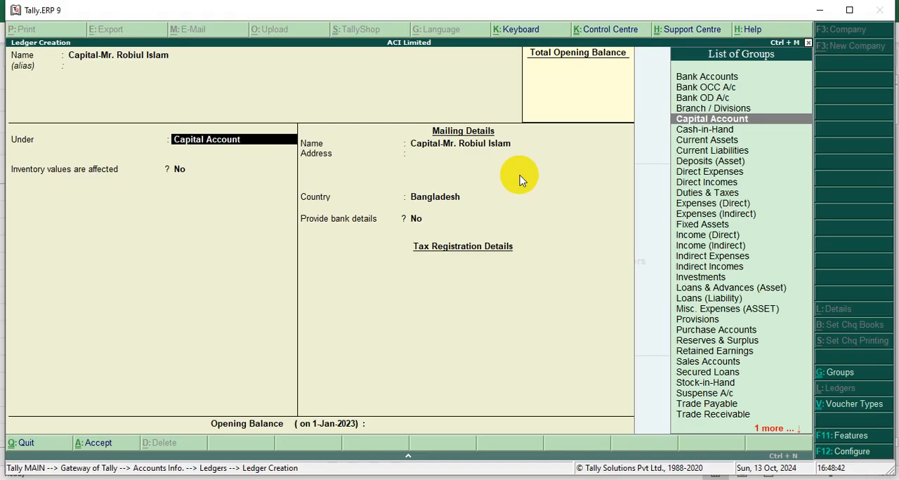
# Place the second owner's ledger under Capital Account, keeping inventory values at No, the address blank and the country Bangladesh.
pyautogui.press('Return')
pyautogui.press('Return')
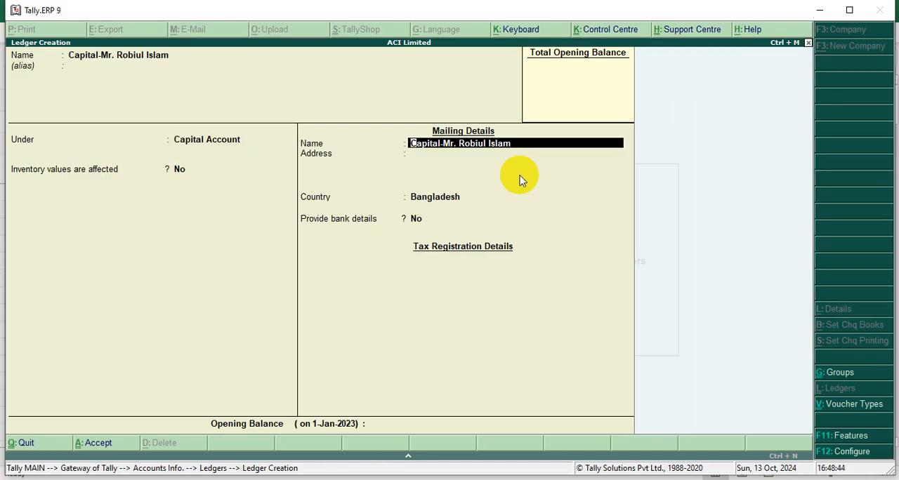
pyautogui.press('Return')
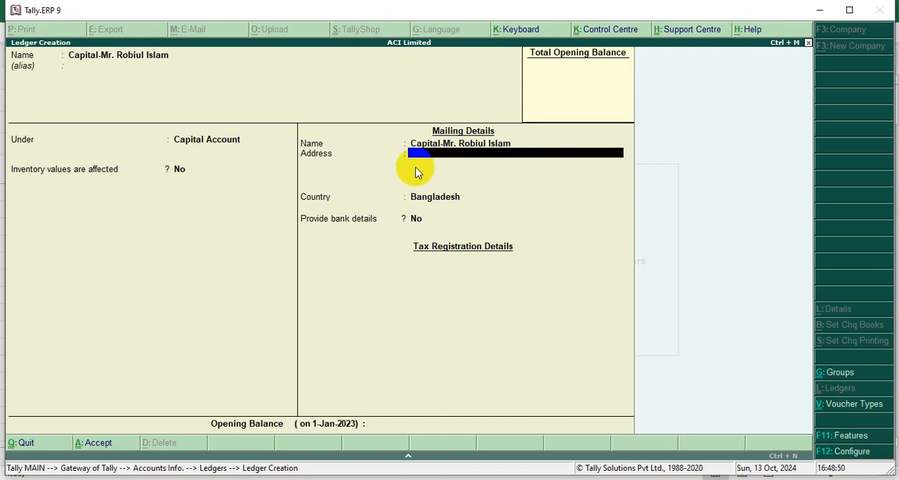
pyautogui.press('Return')
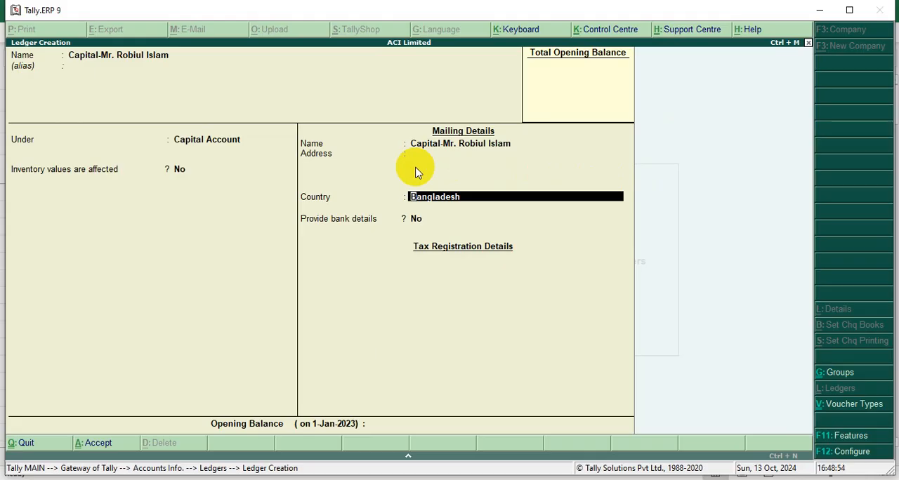
pyautogui.press('Return')
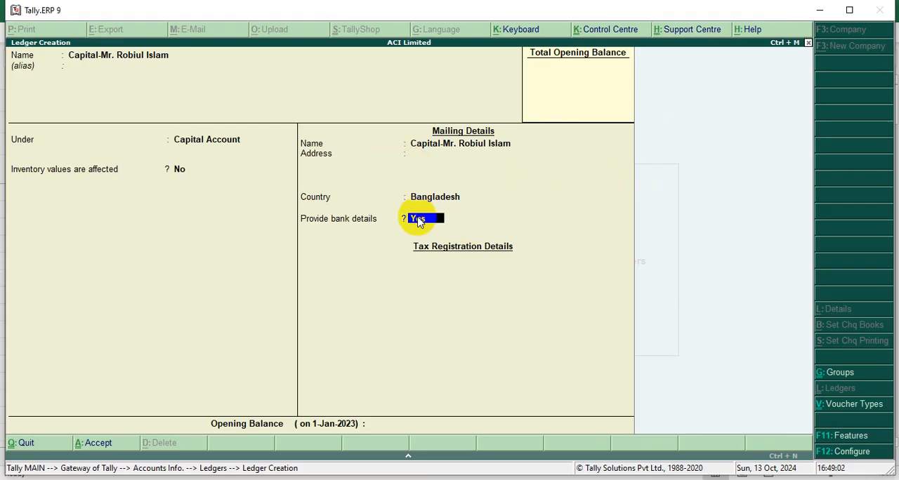
pyautogui.press('y')
pyautogui.press('Return')
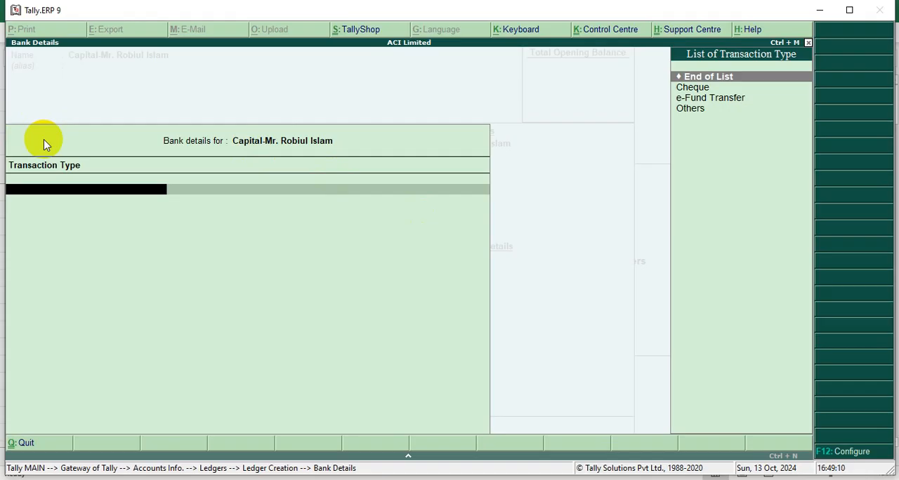
pyautogui.press('Escape')
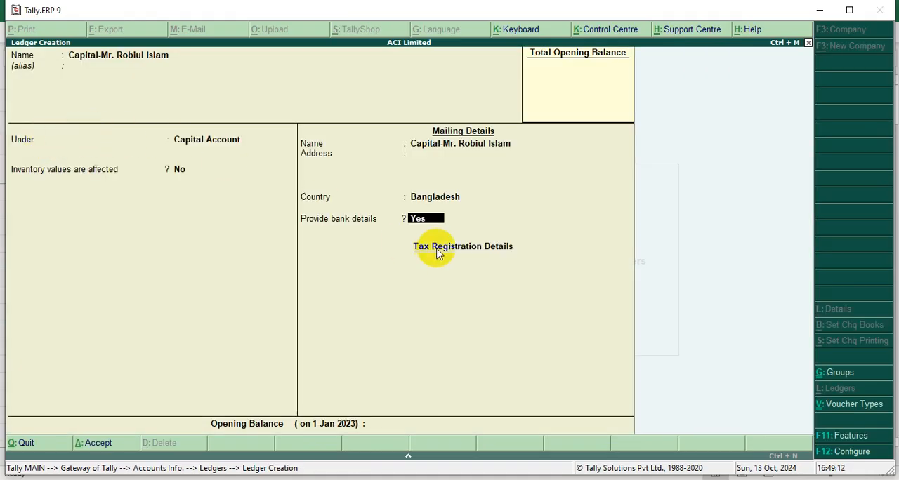
pyautogui.click(422, 219)
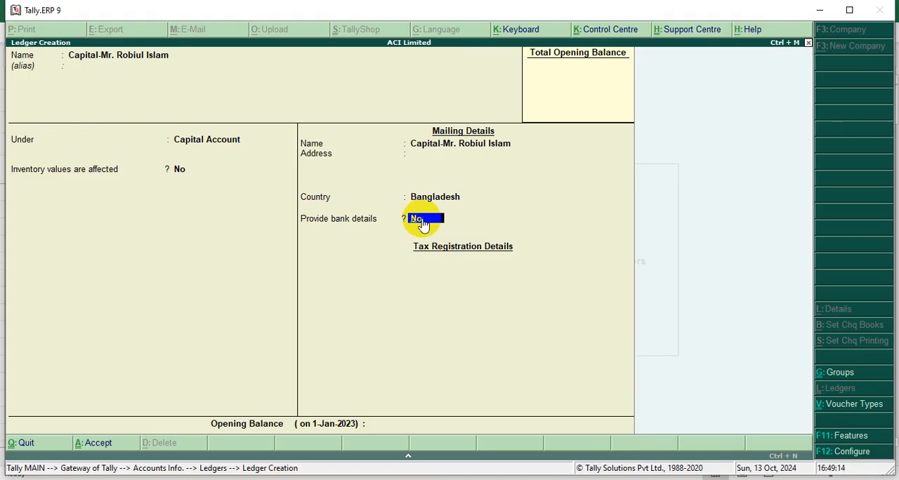
# Keep bank details at No, leave the opening balance blank, and save the second owner's capital ledger.
pyautogui.press('Return')
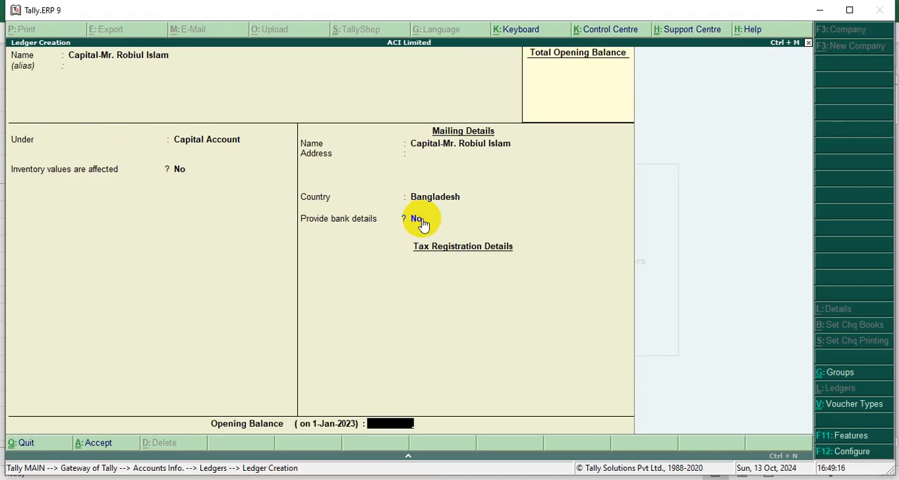
pyautogui.press('Return')
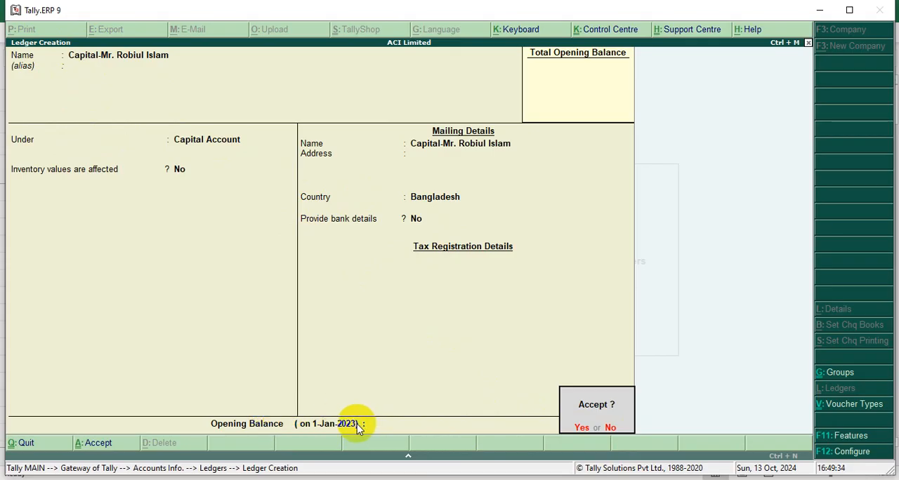
pyautogui.click(583, 430)
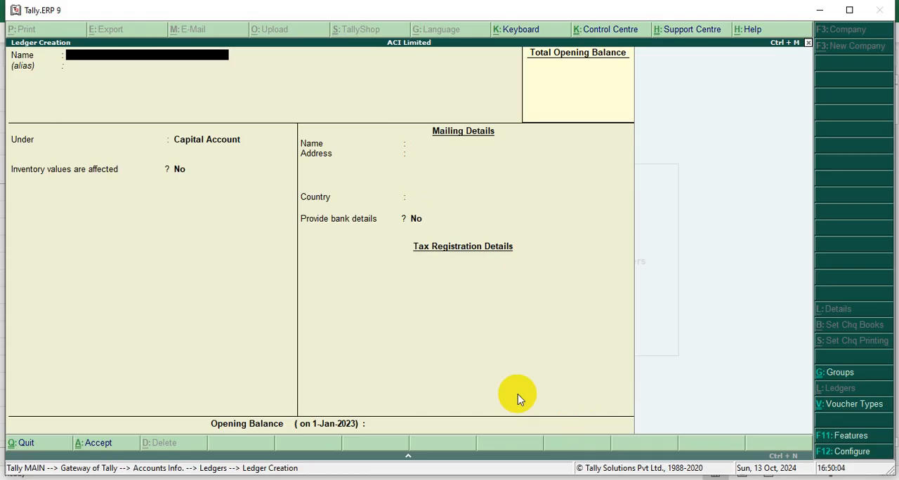
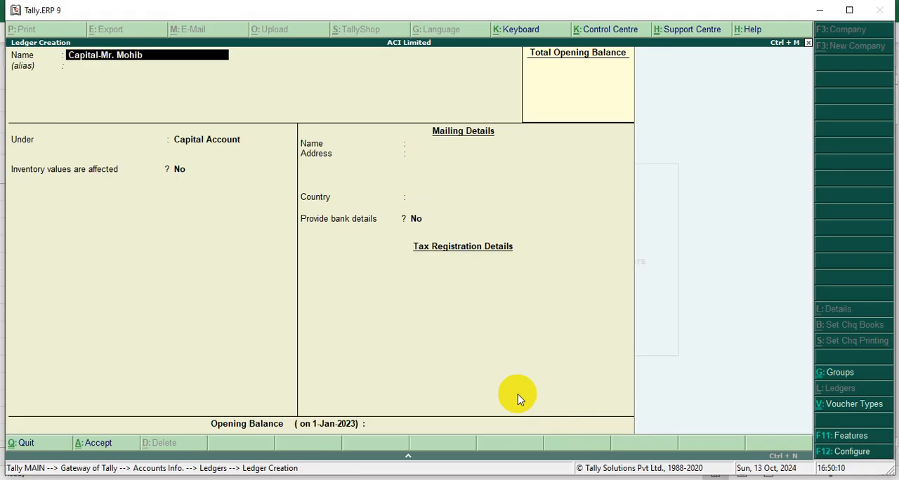
# Name a third ledger "Capital-" followed by the third owner's title and full name, leaving the alias blank.
pyautogui.press('Return')
# Place the third owner's ledger under Capital Account, keep the default details with no opening balance, and save it.
pyautogui.press('Return')
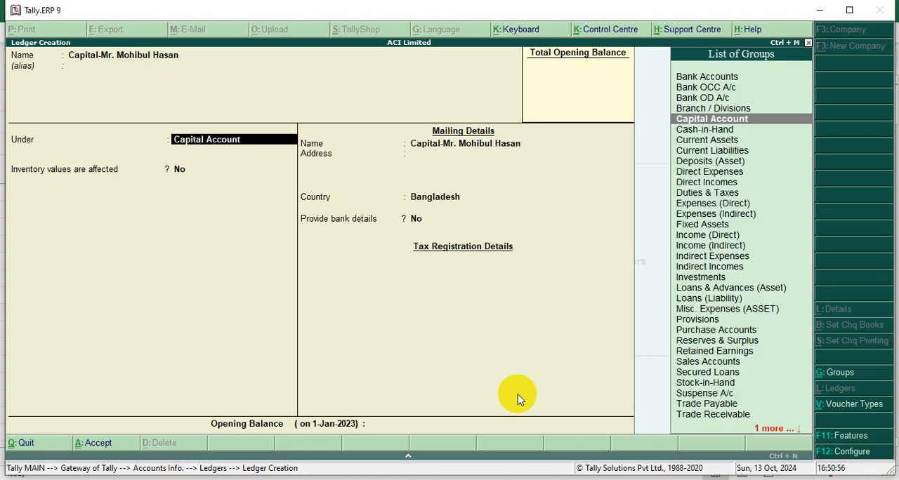
pyautogui.press('Return')
pyautogui.press('Return')
pyautogui.press('Return')
pyautogui.press('Return')
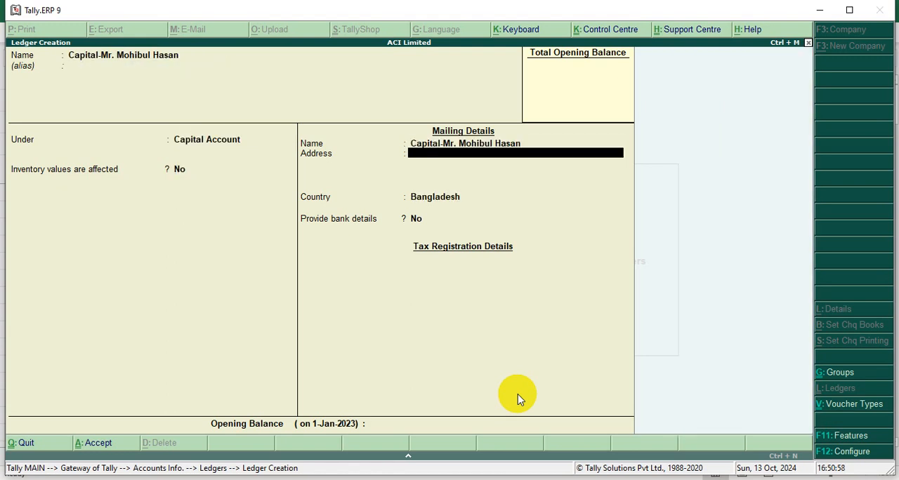
pyautogui.press('Return')
pyautogui.press('Return')
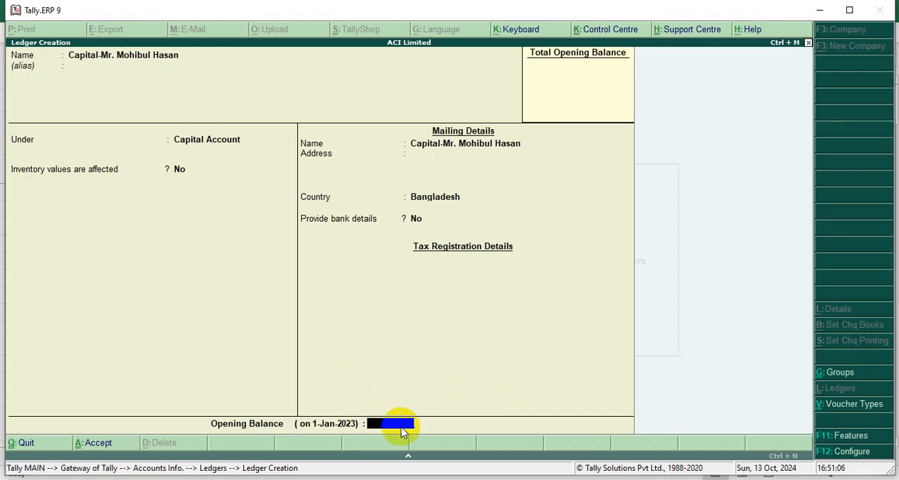
pyautogui.press('Return')
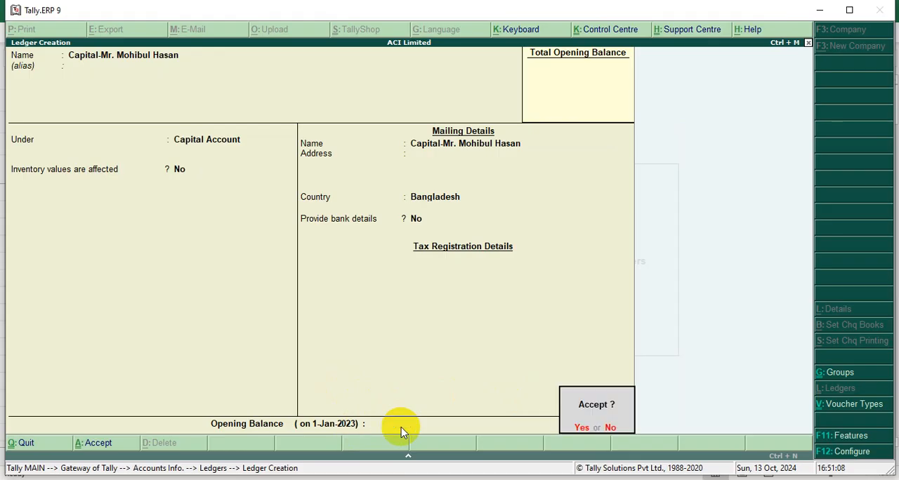
pyautogui.click(581, 428)
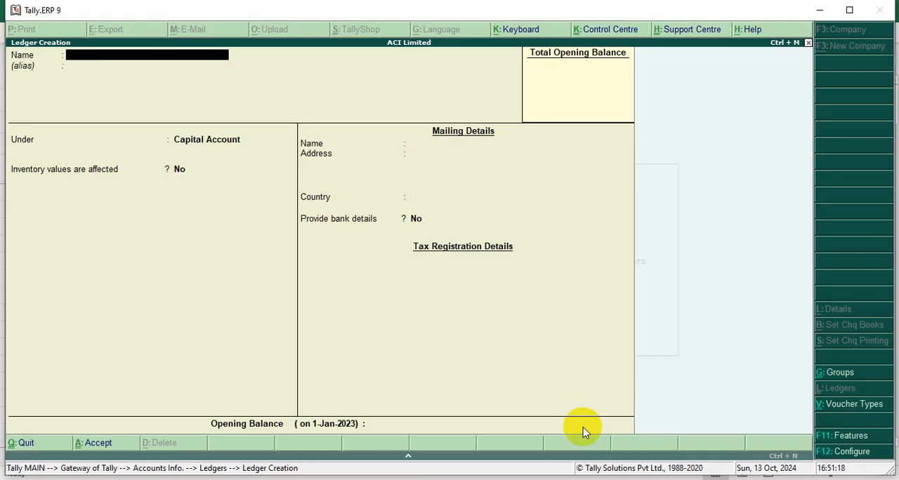
# Quit ledger creation and return to the Gateway of Tally.
pyautogui.press('Escape')
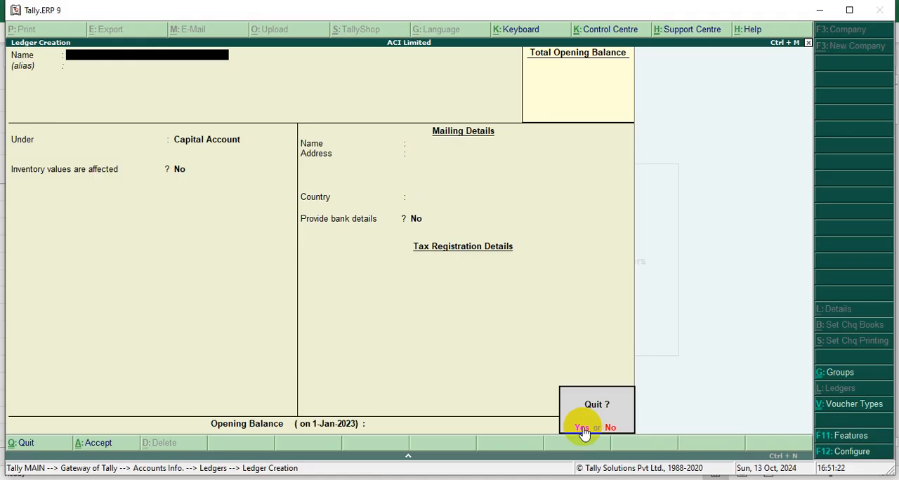
pyautogui.click(582, 428)
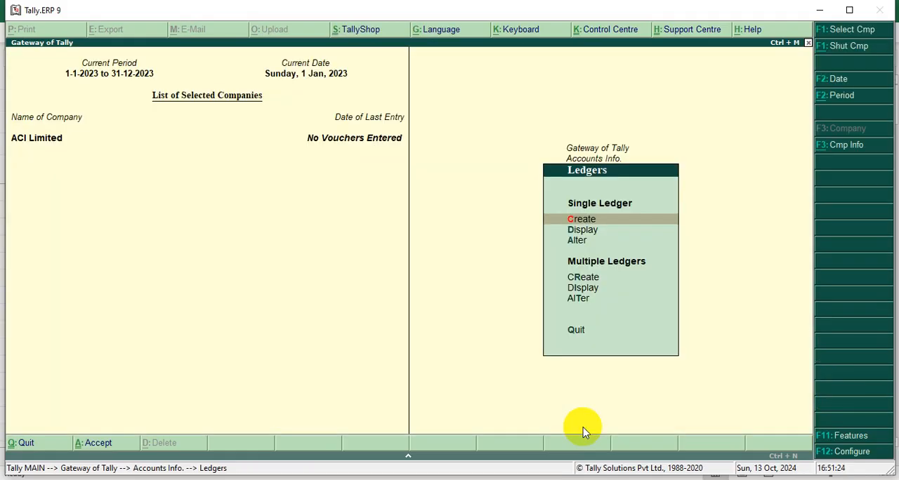
pyautogui.press('Escape')
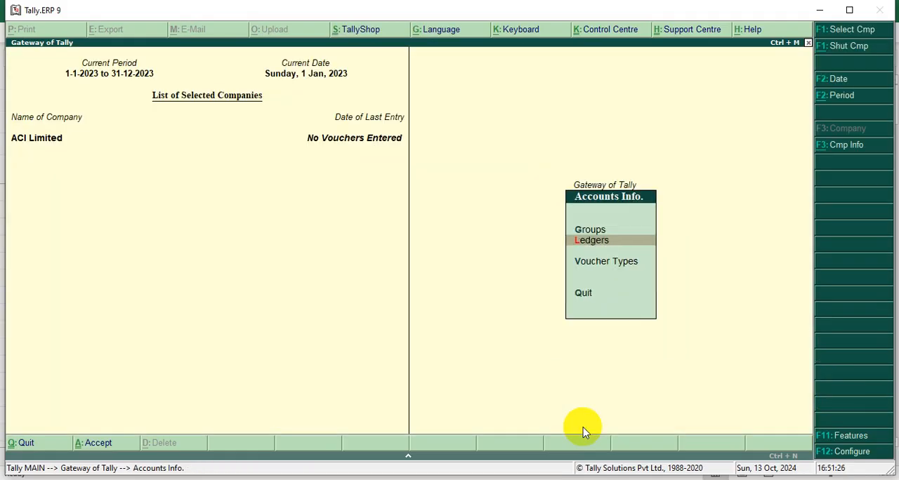
pyautogui.press('Escape')
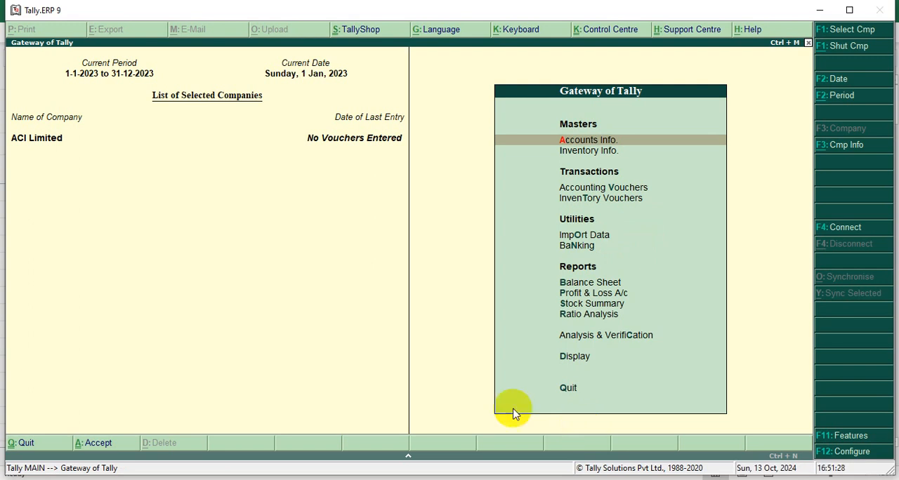
# Open the list of ledgers for displaying a single ledger.
pyautogui.click(580, 142)
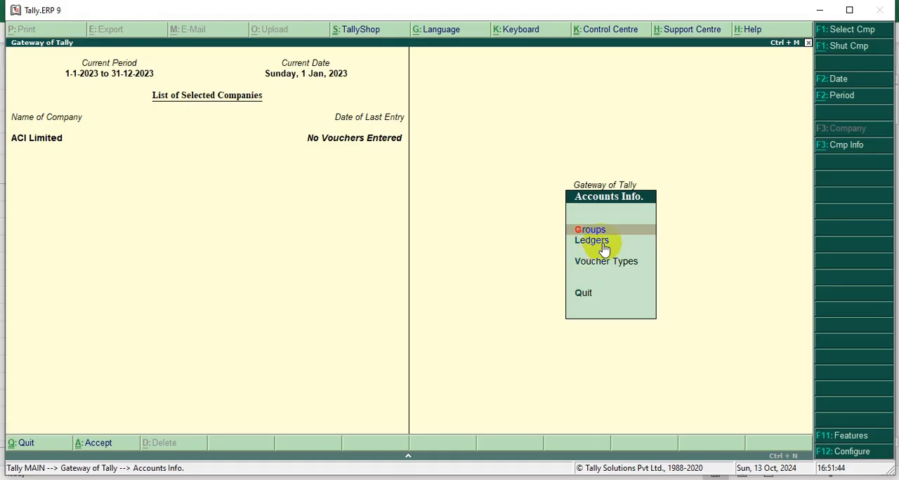
pyautogui.click(604, 249)
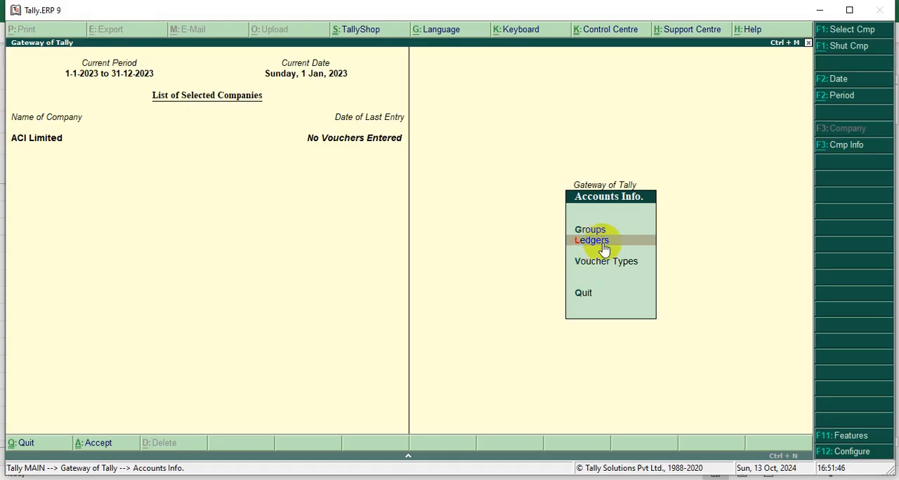
pyautogui.click(604, 250)
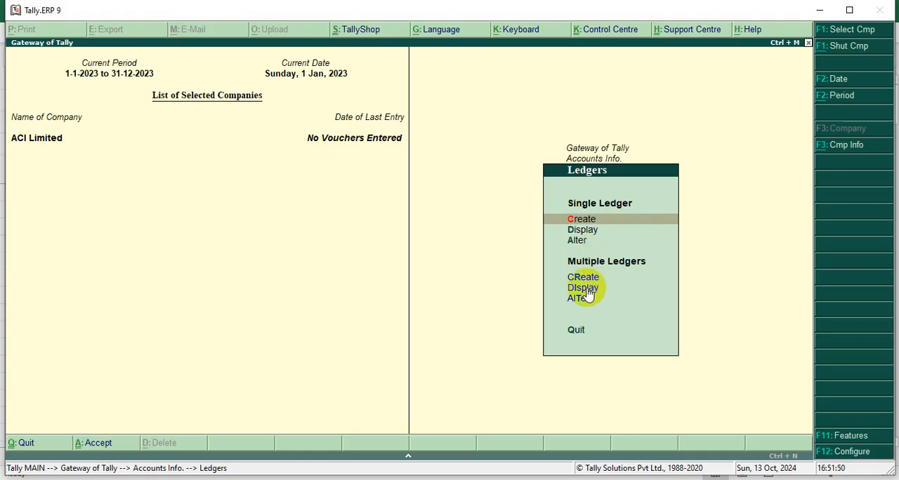
pyautogui.press('Down')
pyautogui.press('Down')
pyautogui.press('Down')
pyautogui.press('Down')
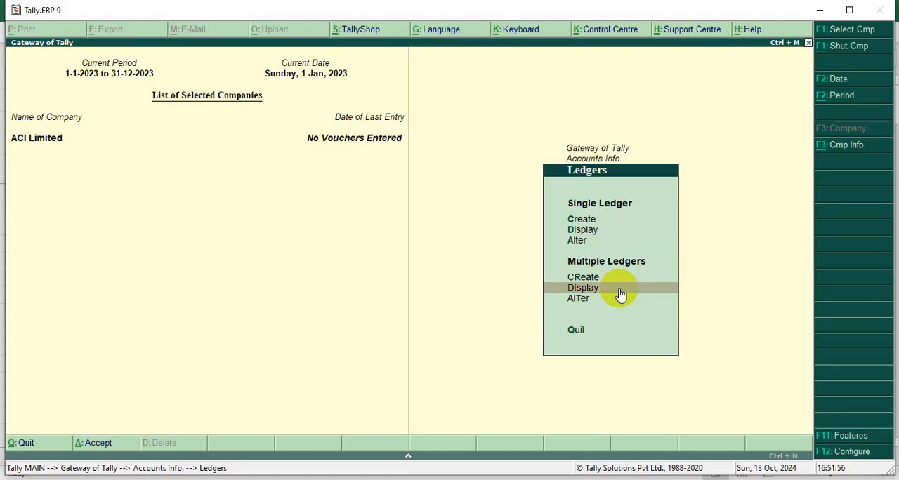
pyautogui.press('Up')
pyautogui.press('Up')
pyautogui.press('Up')
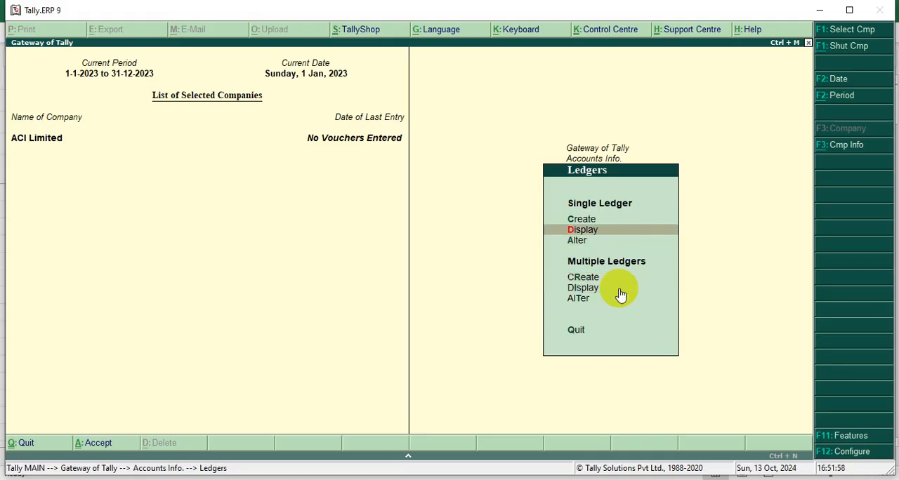
pyautogui.press('Return')
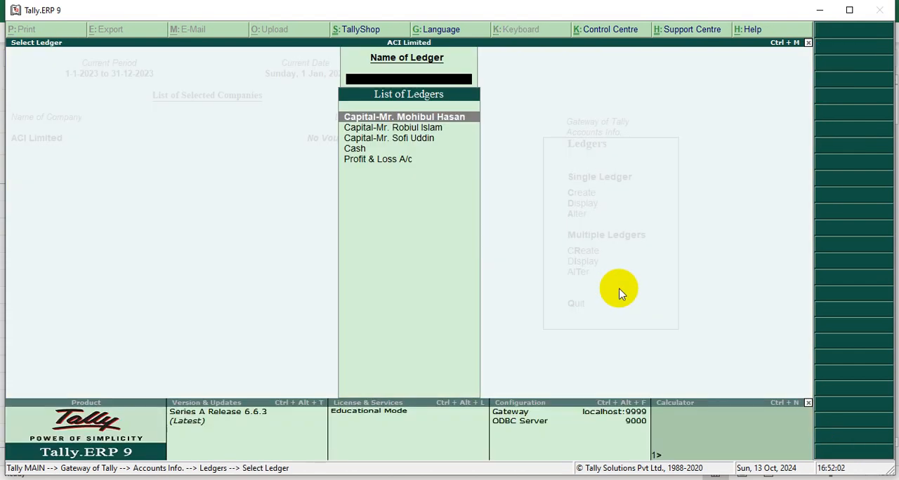
# Look through the listed ledgers, display the third owner's capital ledger to check its parent group, and return to the list.
pyautogui.press('Down')
pyautogui.press('Down')
pyautogui.press('Down')
pyautogui.press('Up')
pyautogui.press('Up')
pyautogui.press('Up')
pyautogui.press('Return')
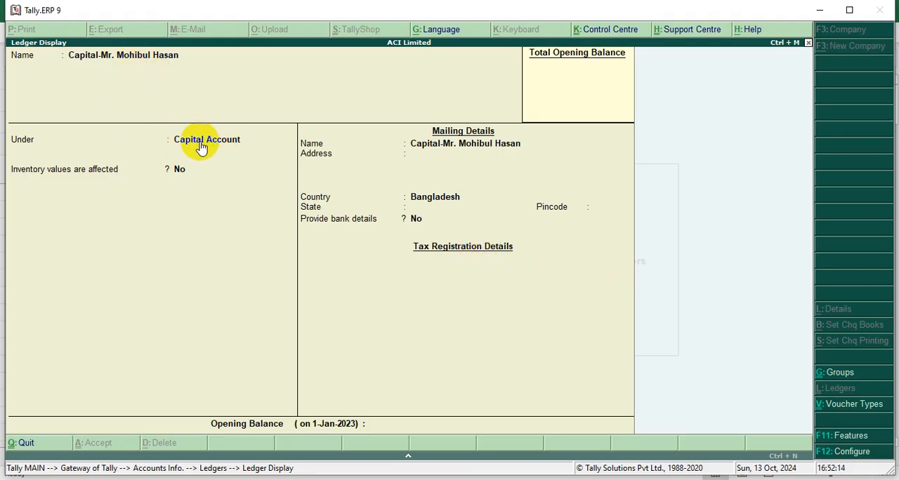
pyautogui.press('Escape')
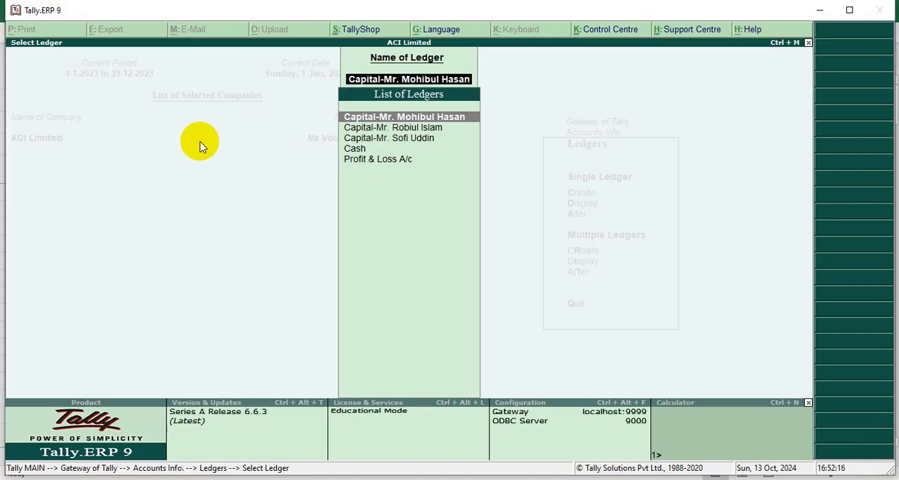
# Display the second listed capital ledger to check its parent group, and return to the list of ledgers.
pyautogui.press('Down')
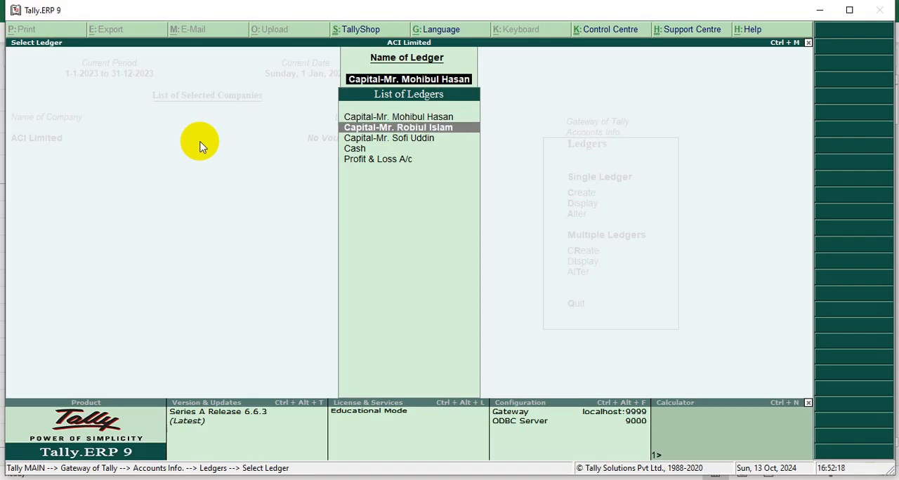
pyautogui.press('Return')
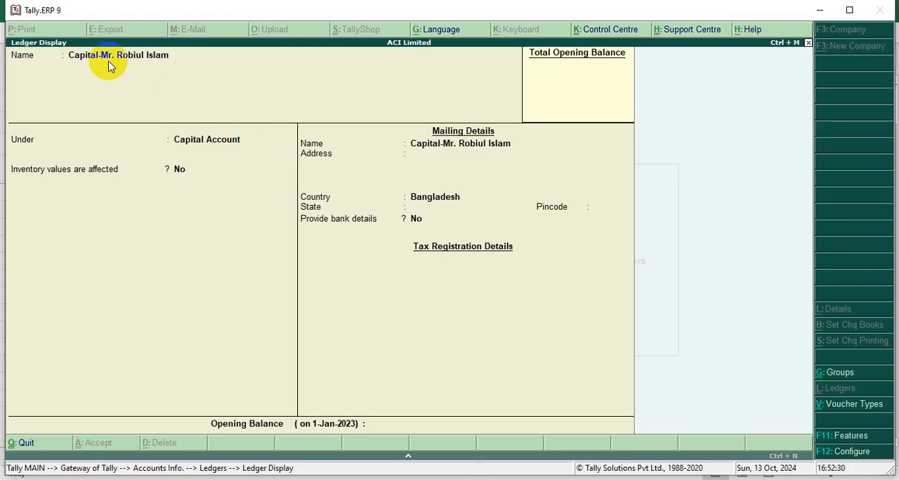
pyautogui.press('Escape')
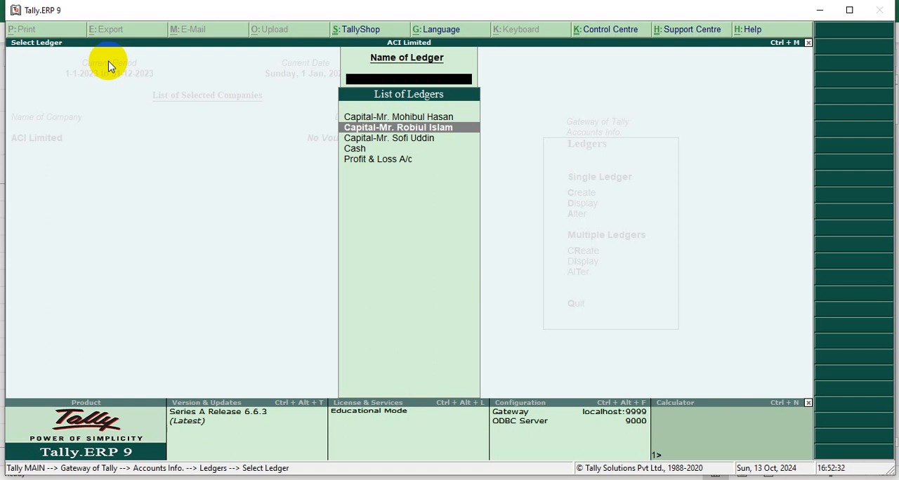
# Open the first listed capital ledger for single-ledger alteration to view its details, and quit without changing anything.
pyautogui.press('Escape')
pyautogui.press('Down')
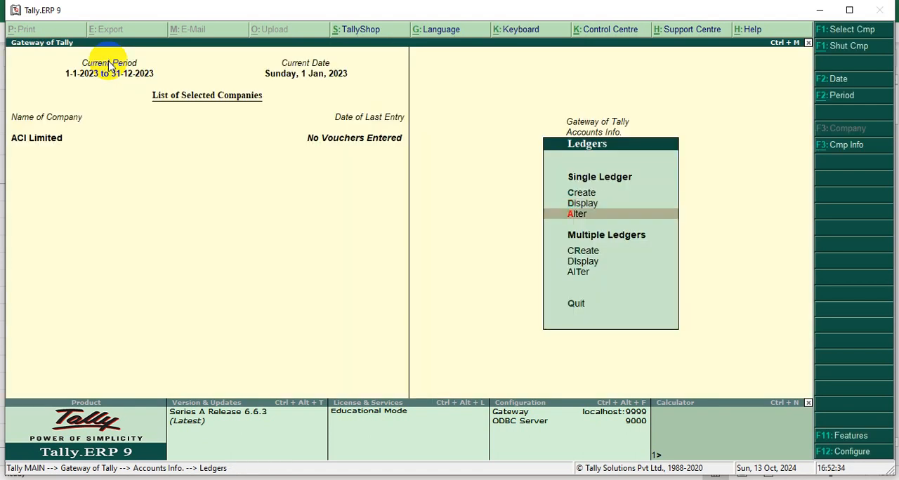
pyautogui.press('Return')
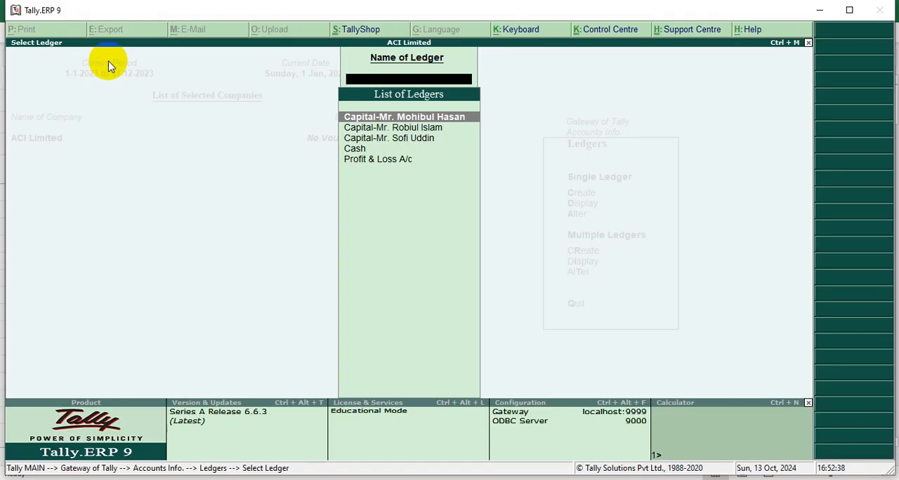
pyautogui.press('Return')
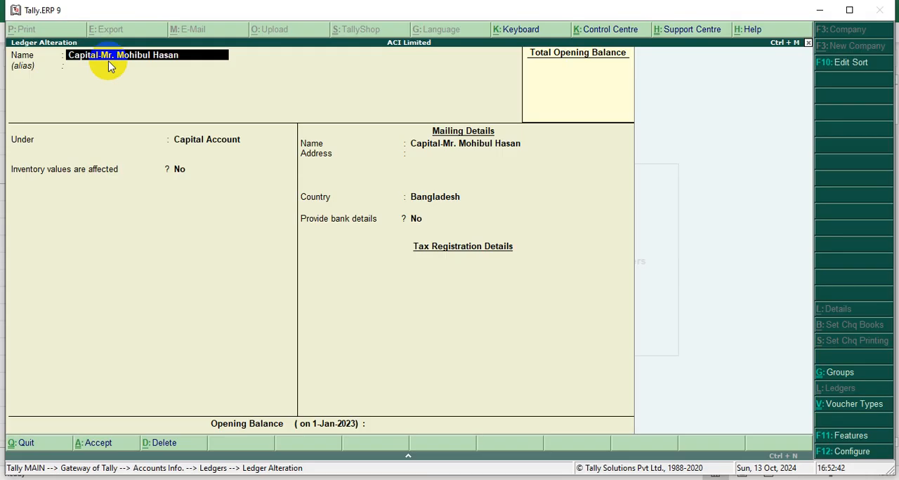
pyautogui.press('Escape')
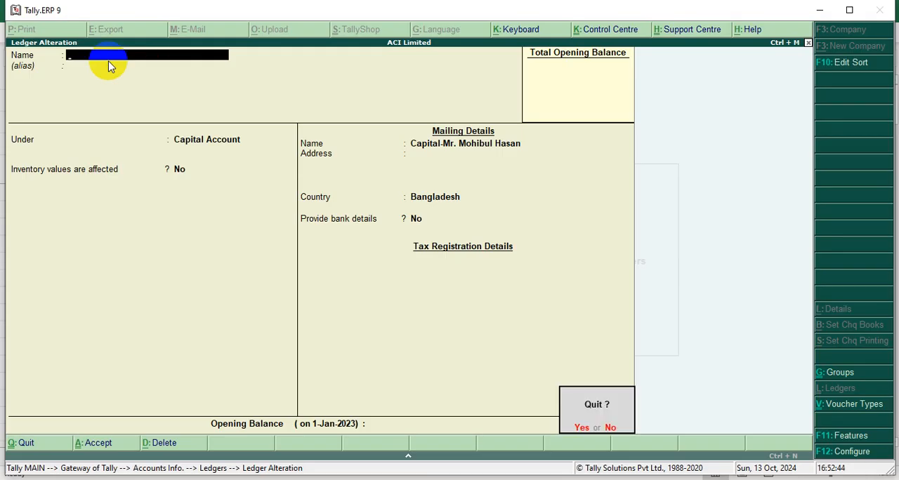
pyautogui.press('y')
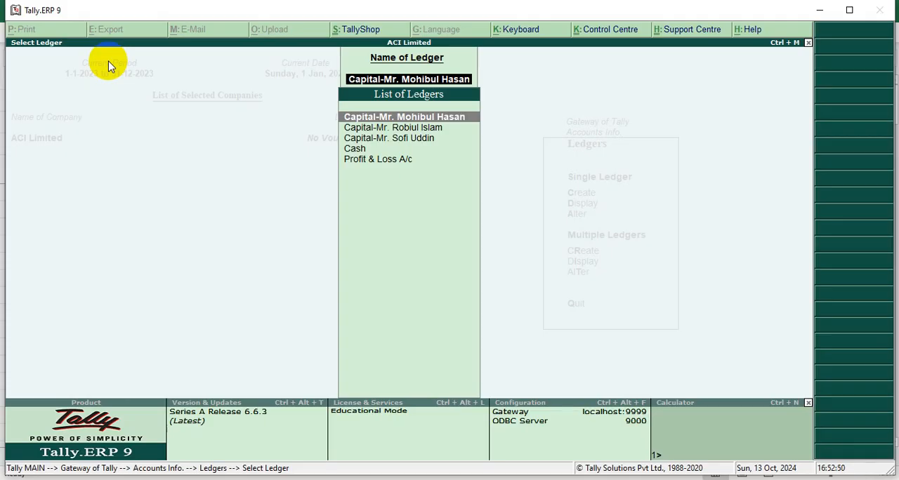
# Leave the ledger alteration list and return to the Gateway of Tally.
pyautogui.press('BackSpace')
pyautogui.press('Escape')
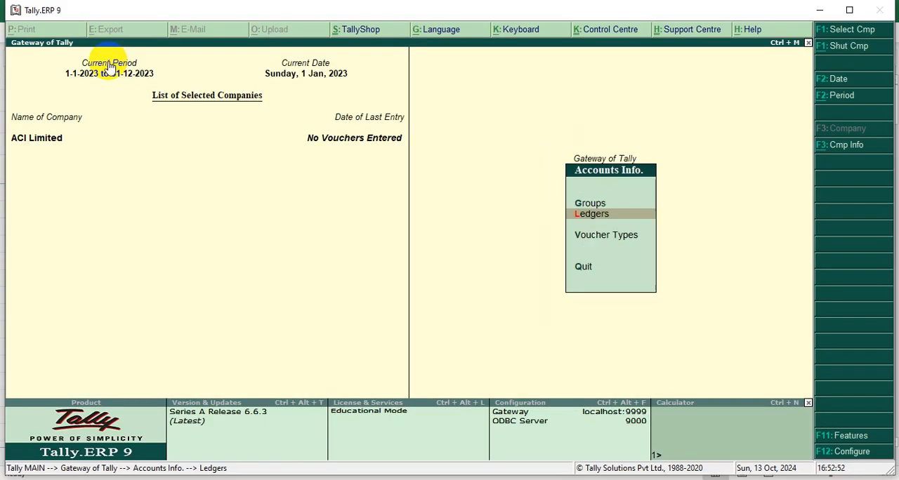
pyautogui.press('Escape')
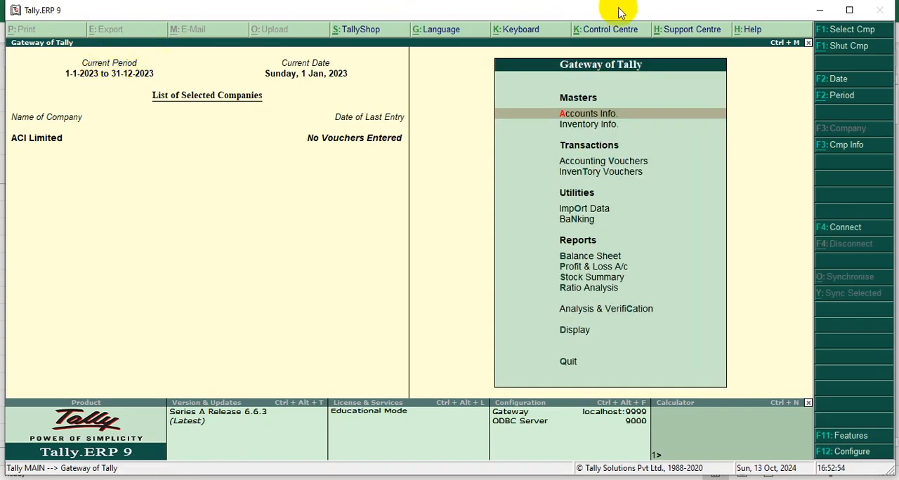
# Open the list of ledgers for altering a single ledger from Accounts Info., and return to the Gateway of Tally without selecting one.
pyautogui.click(567, 114)
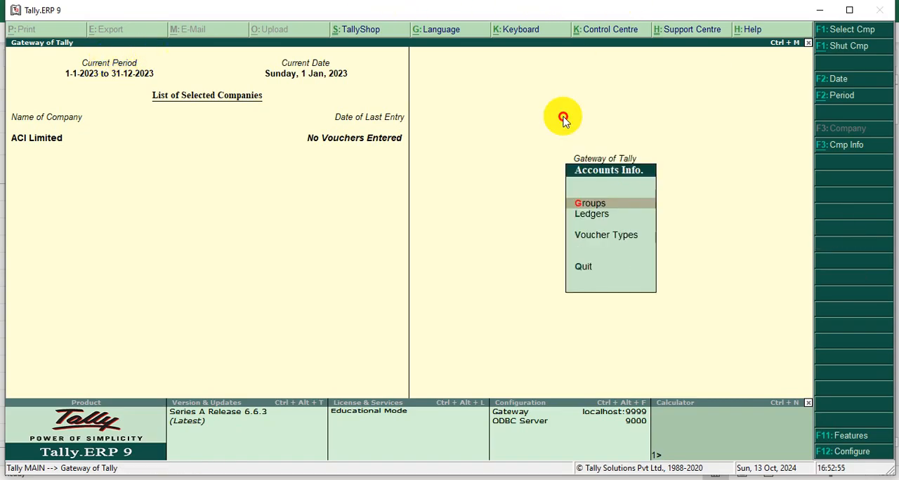
pyautogui.click(587, 215)
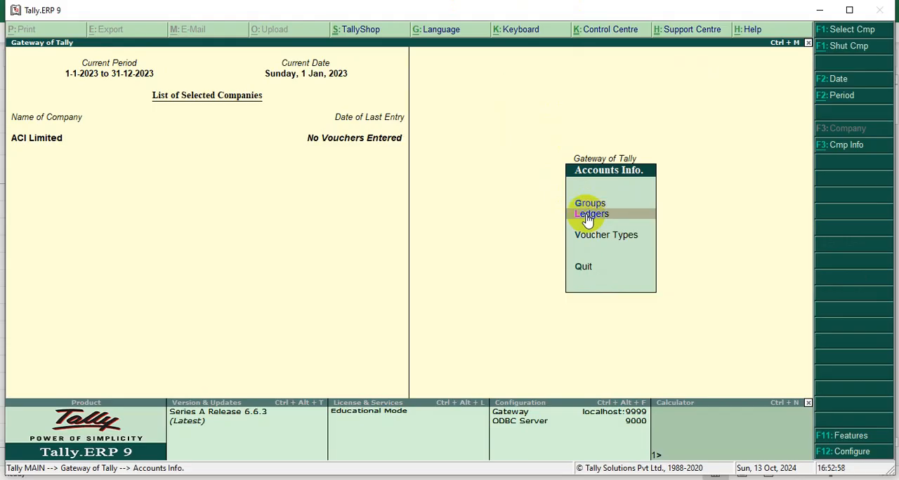
pyautogui.press('Down')
pyautogui.press('Down')
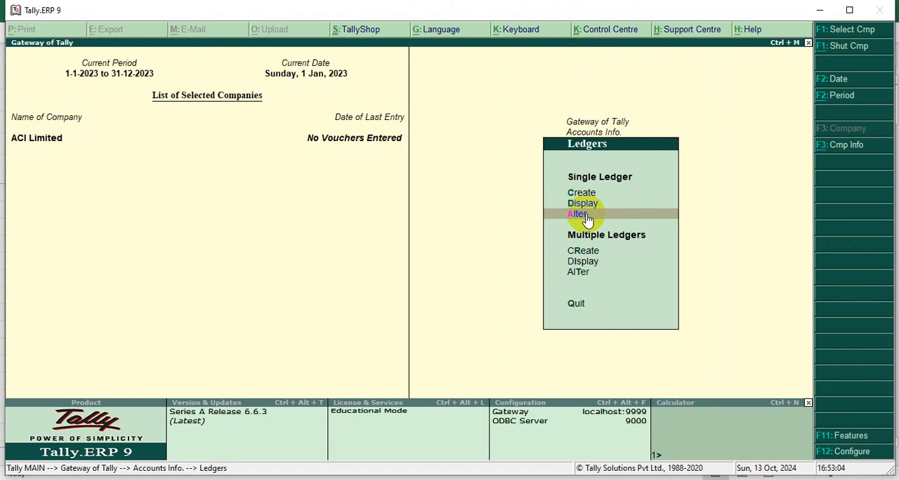
pyautogui.click(587, 214)
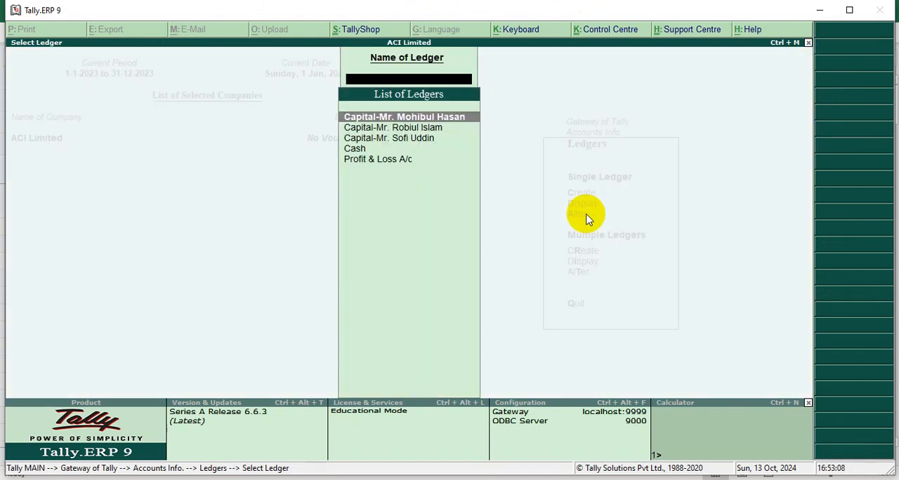
pyautogui.press('Escape')
pyautogui.press('Escape')
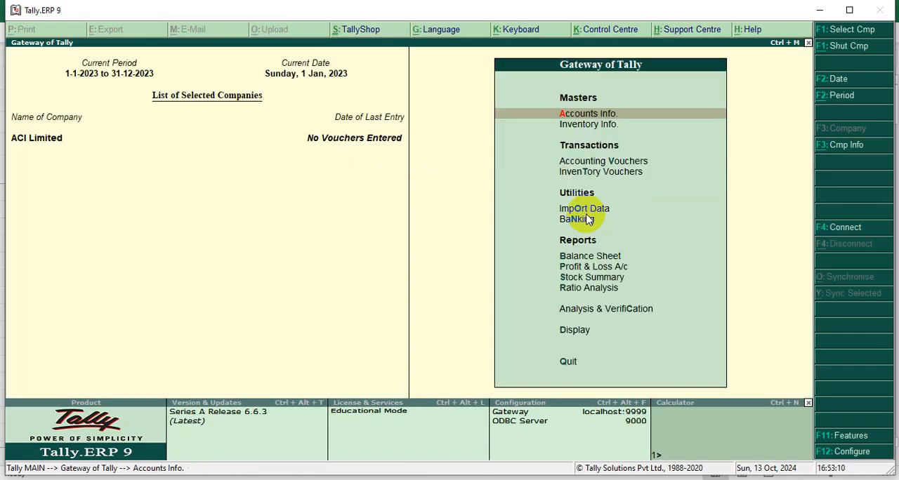